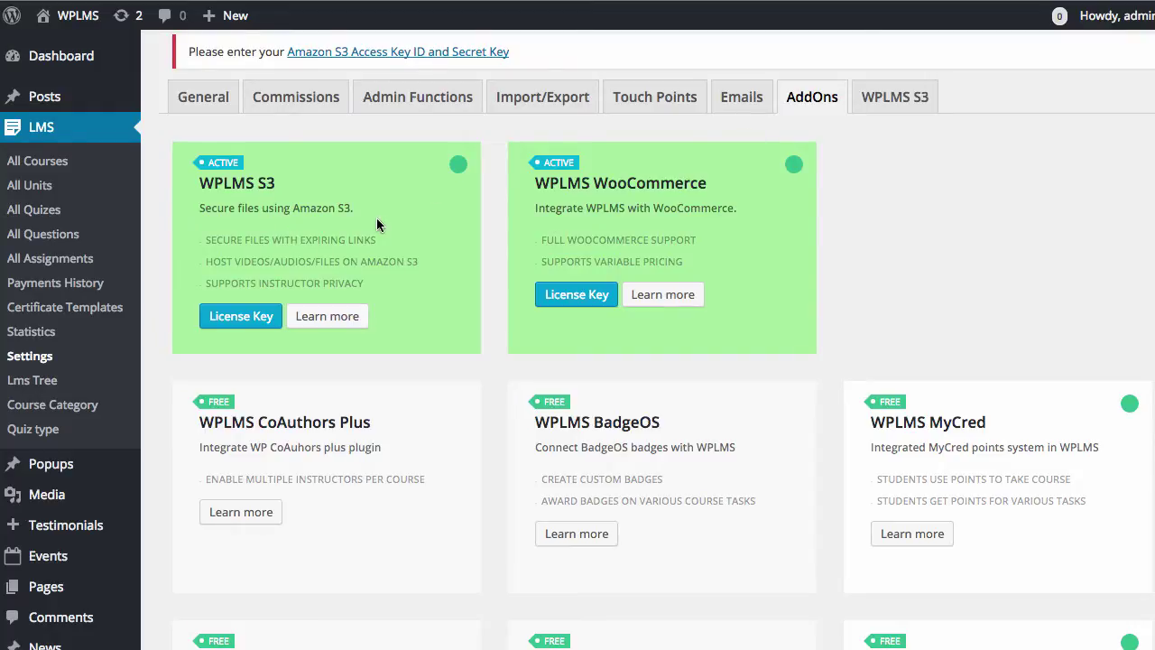
# Follow the Amazon S3 account link in the WPLMS S3 settings and sign in to AWS as a returning user with the account password
pyautogui.click(881, 110)
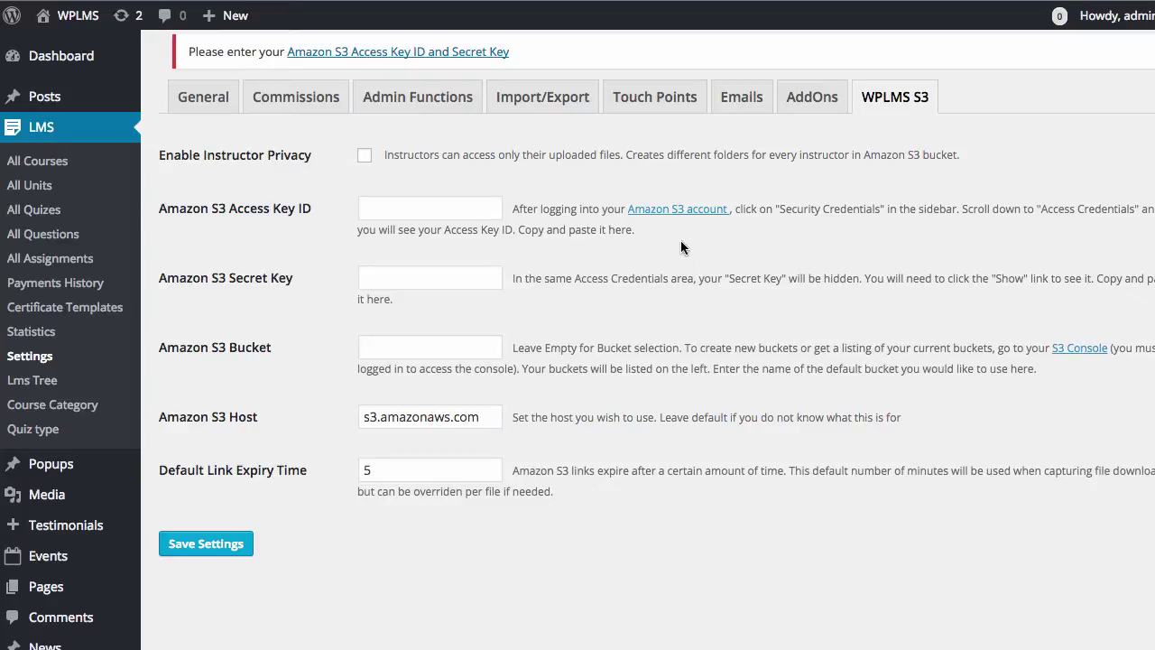
pyautogui.click(679, 210)
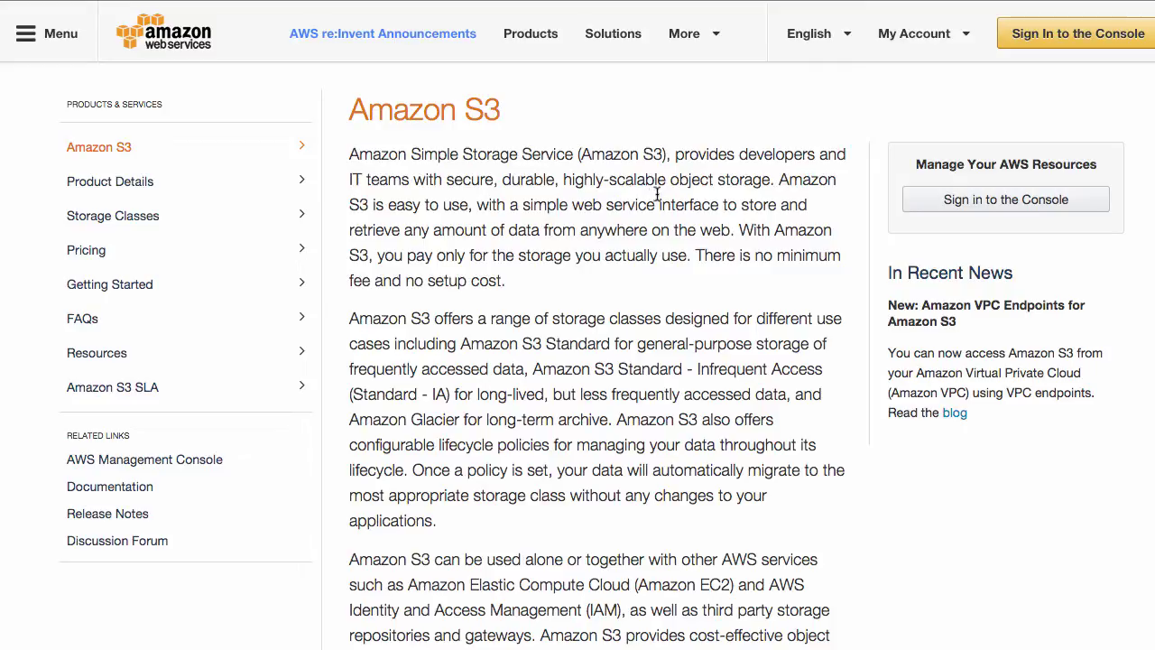
pyautogui.scroll(-10, 657, 188)
pyautogui.scroll(-3, 894, 208)
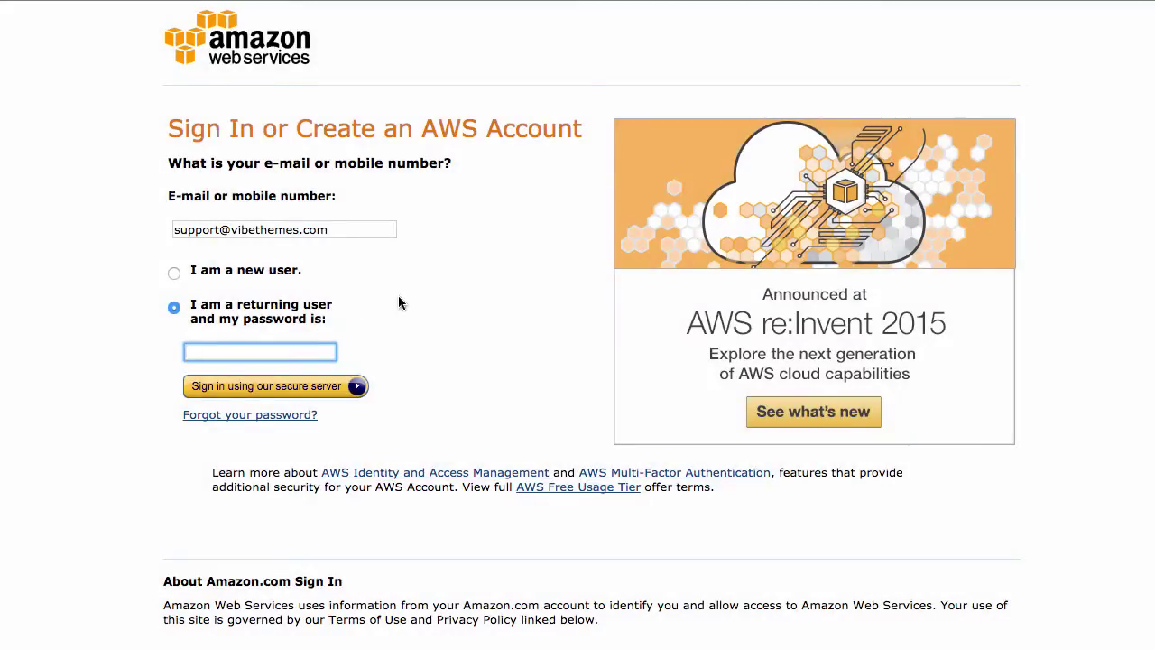
pyautogui.press('super+v')
pyautogui.press('Return')
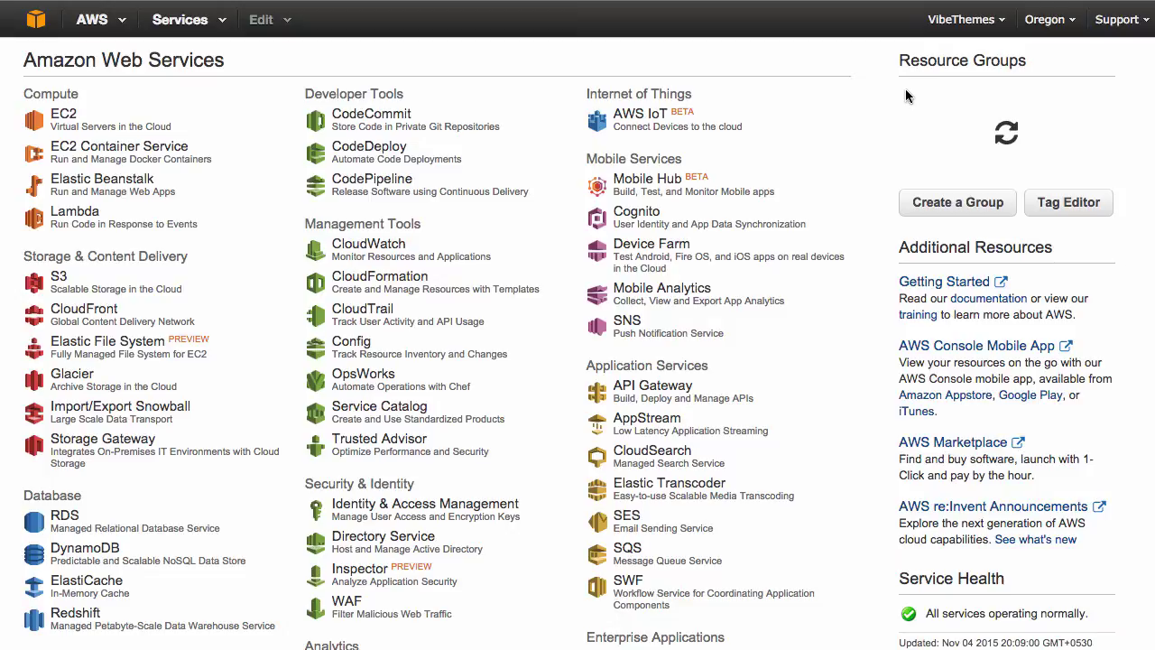
# Create a new access key in the AWS account's security credentials and reveal its ID and secret
pyautogui.click(962, 21)
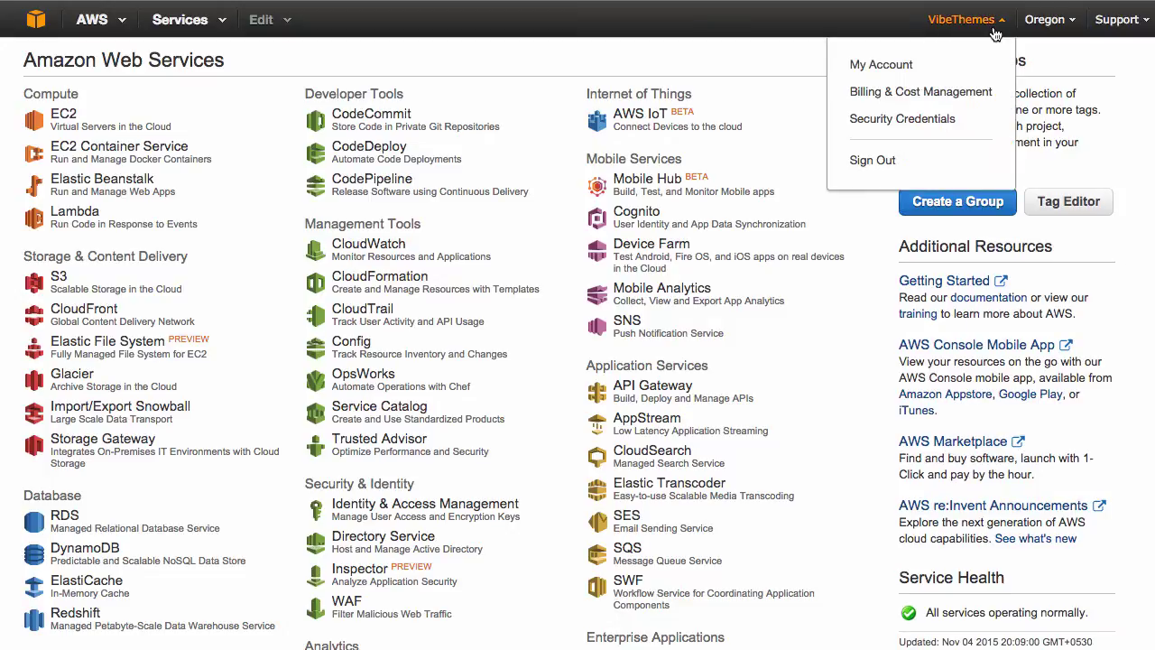
pyautogui.click(905, 124)
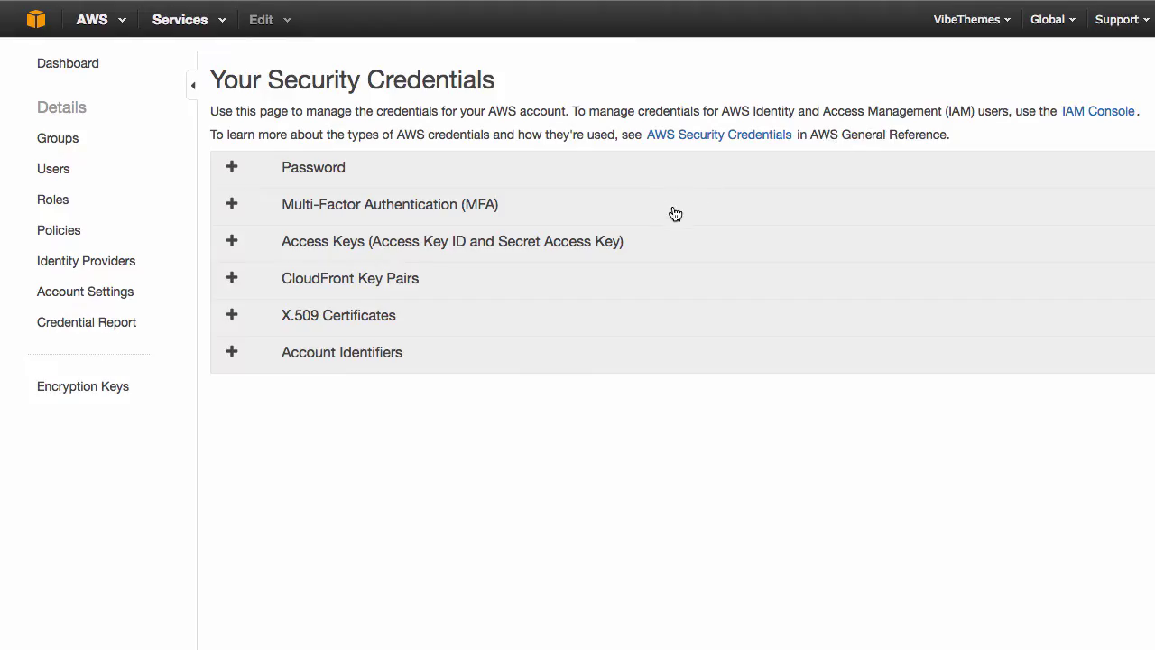
pyautogui.click(365, 249)
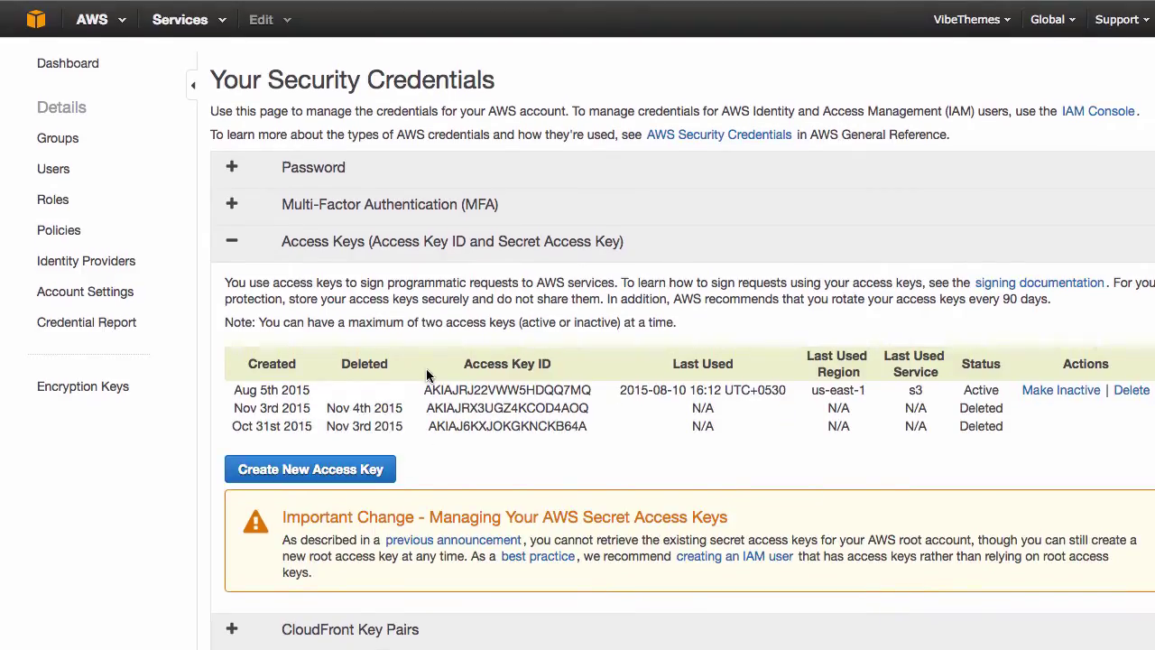
pyautogui.click(339, 482)
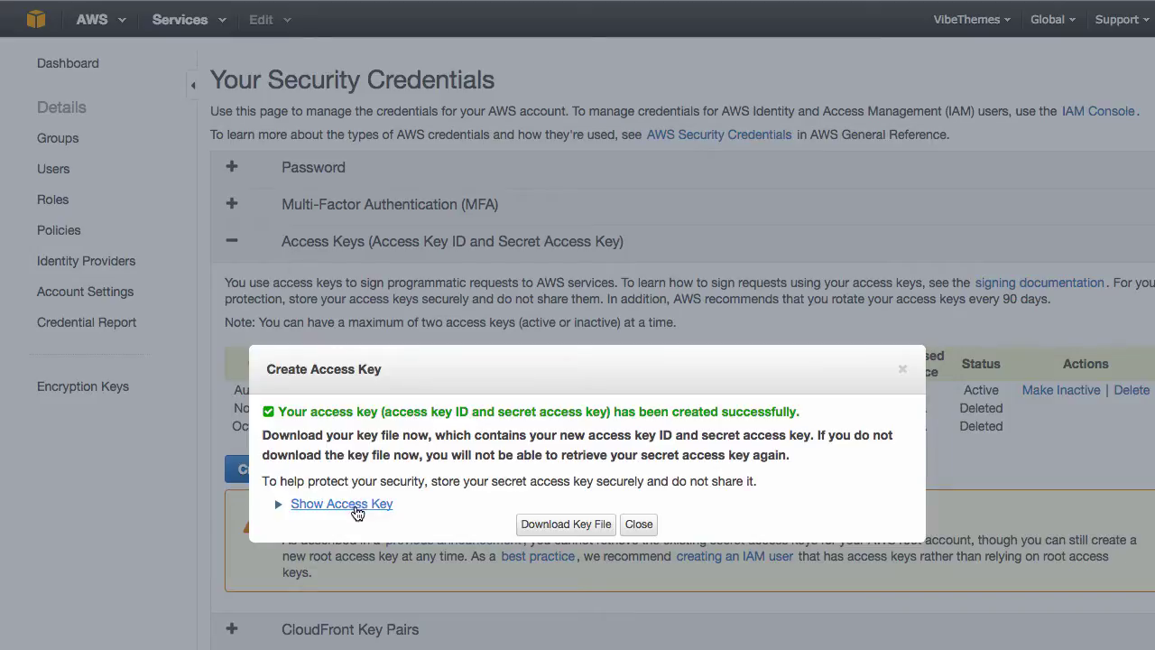
pyautogui.click(323, 508)
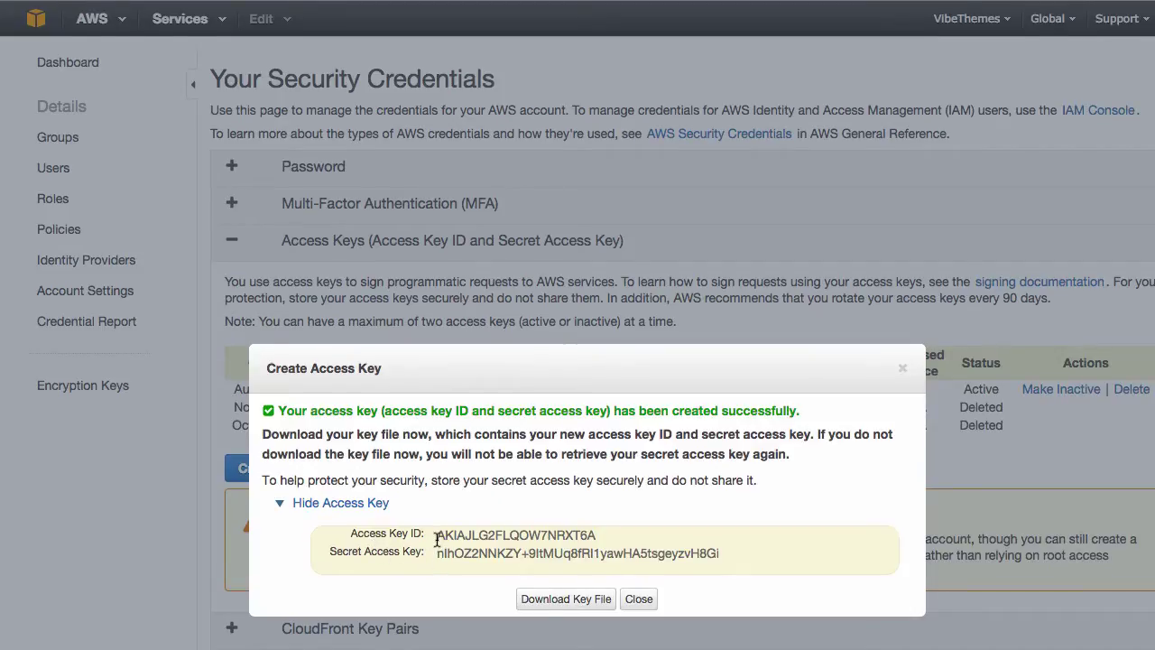
# Copy the new access key ID from AWS into the Amazon S3 Access Key ID setting of WPLMS
pyautogui.moveTo(437, 538); pyautogui.dragTo(627, 536)
pyautogui.hotkey('ctrl', 'c')
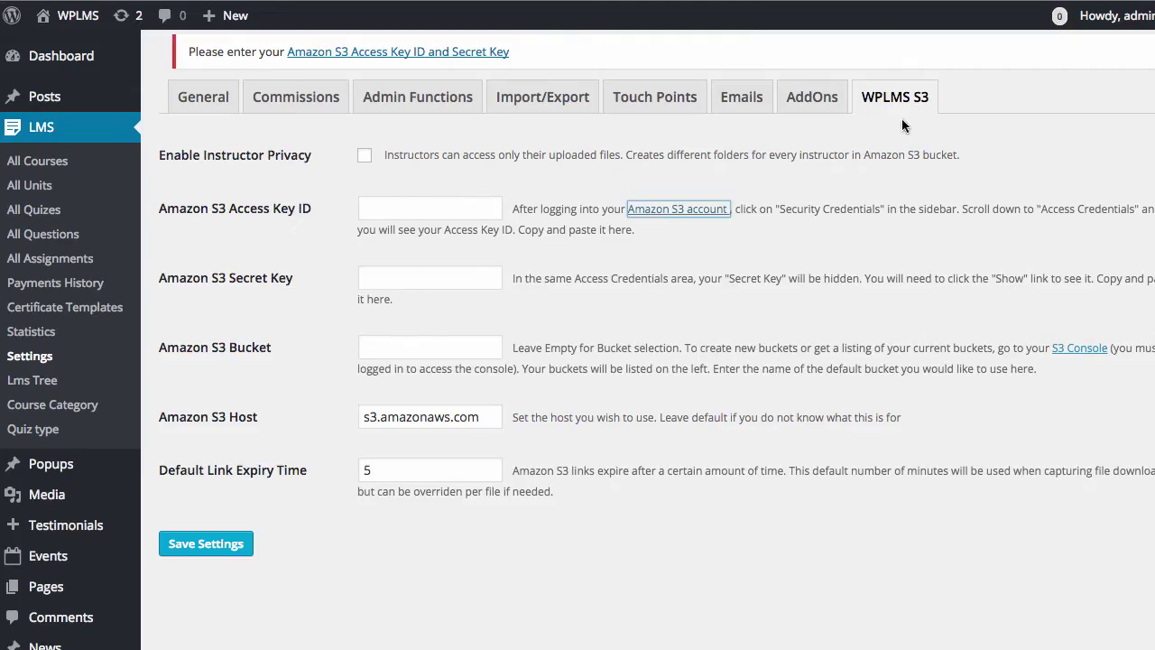
pyautogui.click(379, 209)
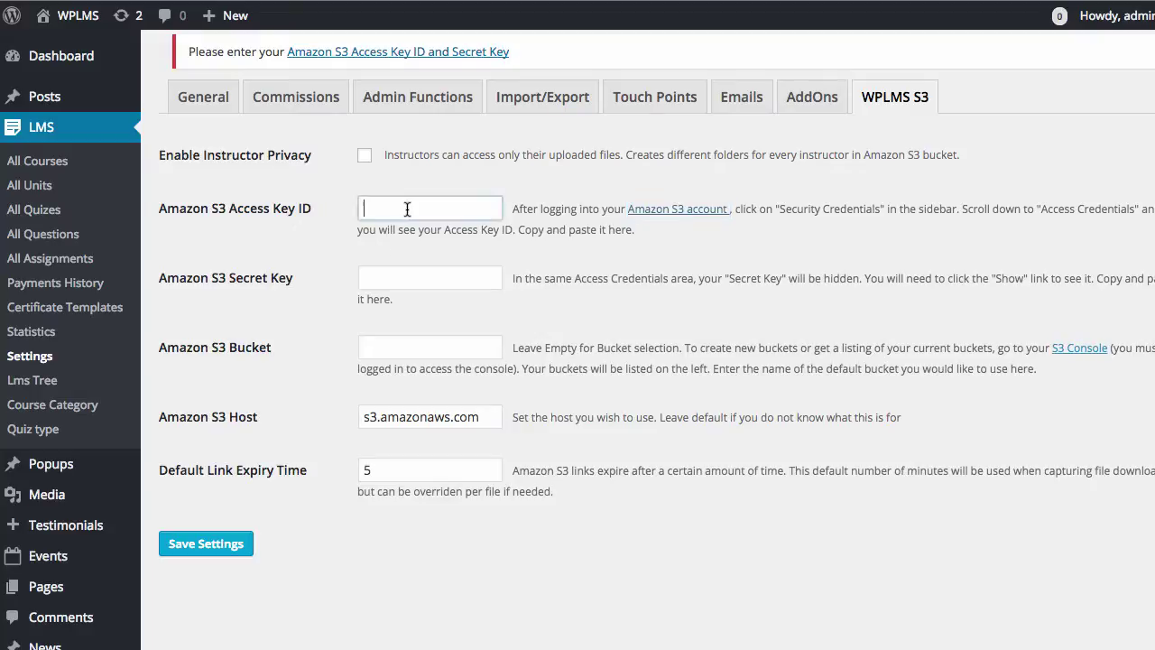
pyautogui.hotkey('ctrl', 'v')
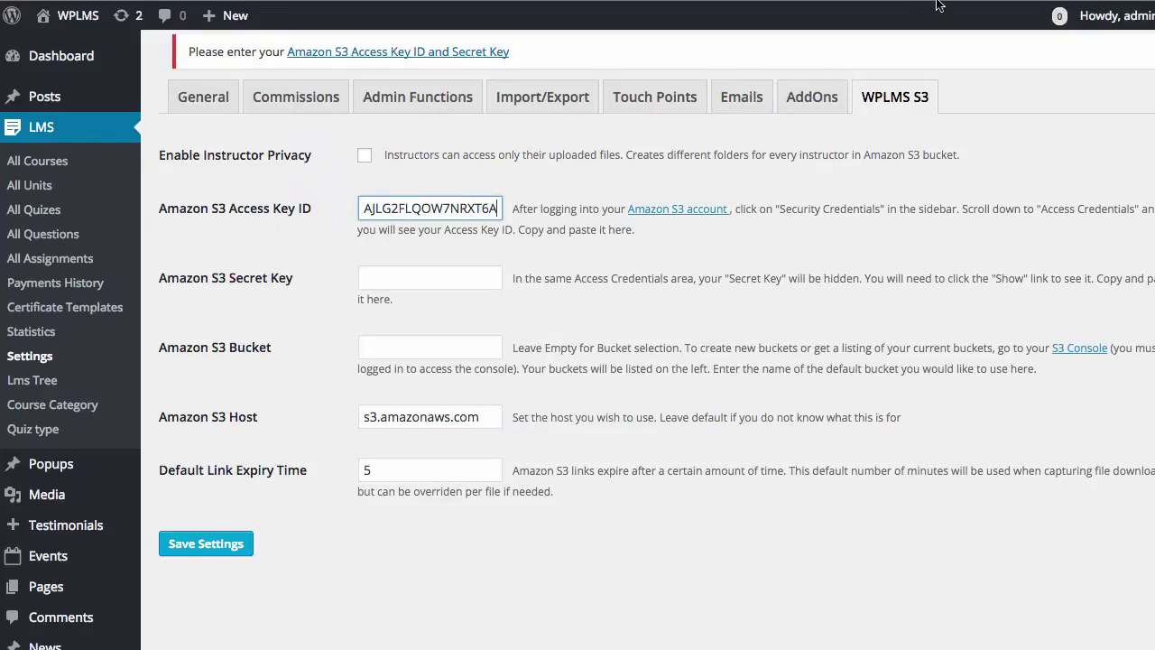
# Copy the secret access key from AWS into the Amazon S3 Secret Key setting of WPLMS
pyautogui.hotkey('ctrl', 'Tab')
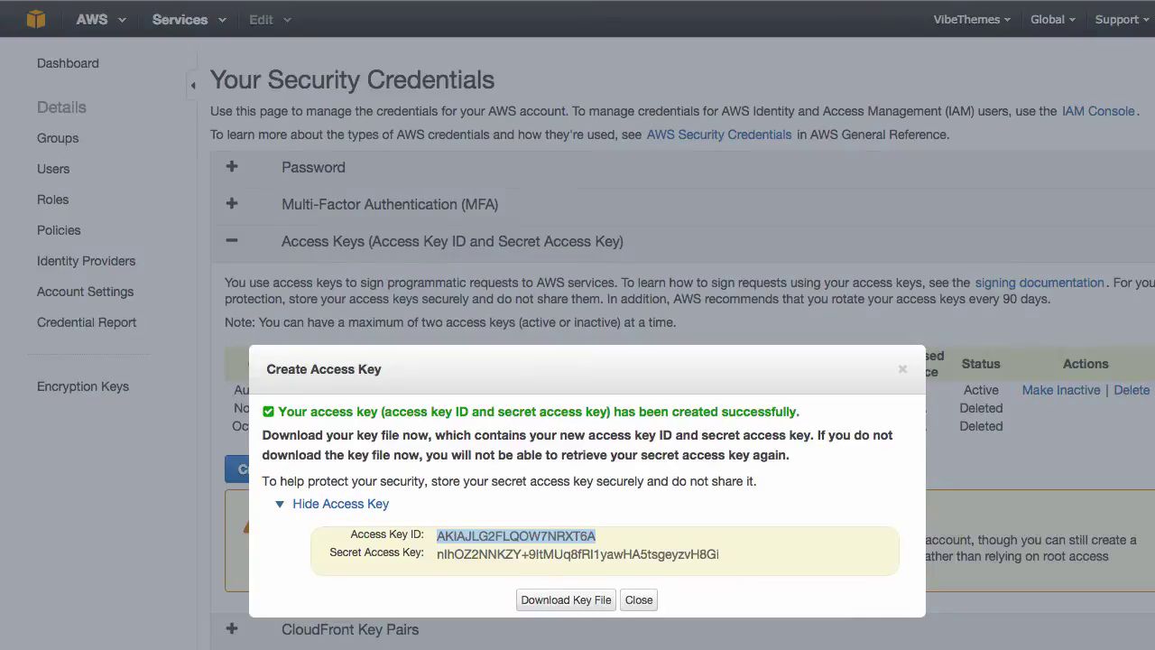
pyautogui.click(436, 554)
pyautogui.moveTo(438, 556); pyautogui.dragTo(731, 556)
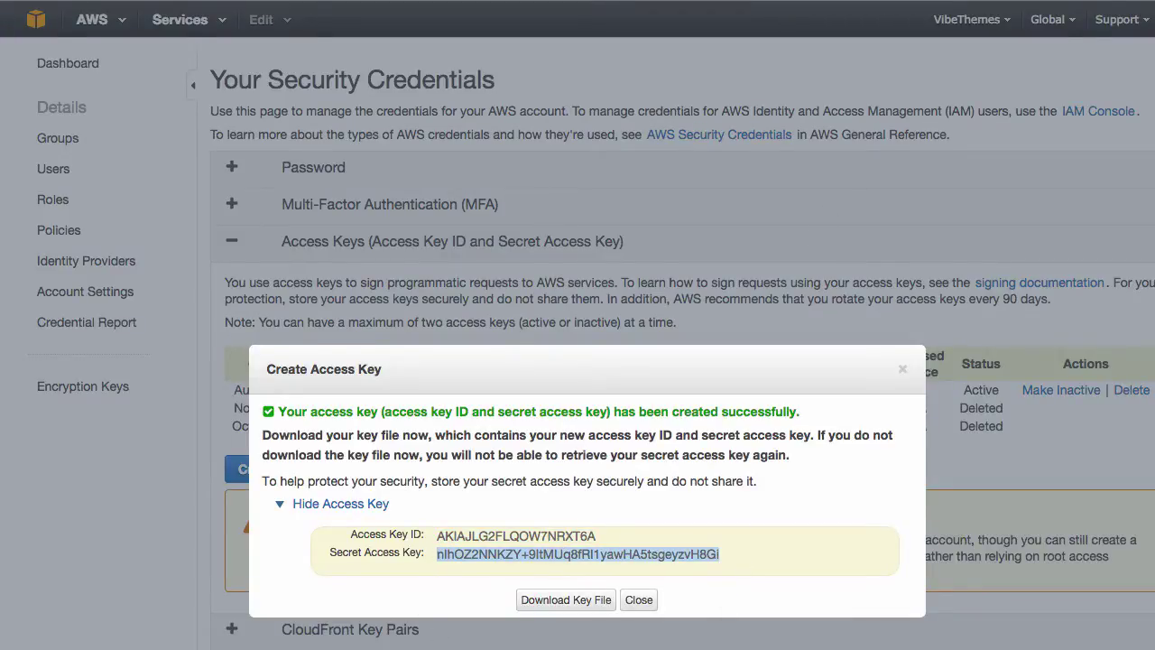
pyautogui.hotkey('ctrl', 'Tab')
pyautogui.click(373, 282)
pyautogui.hotkey('ctrl', 'v')
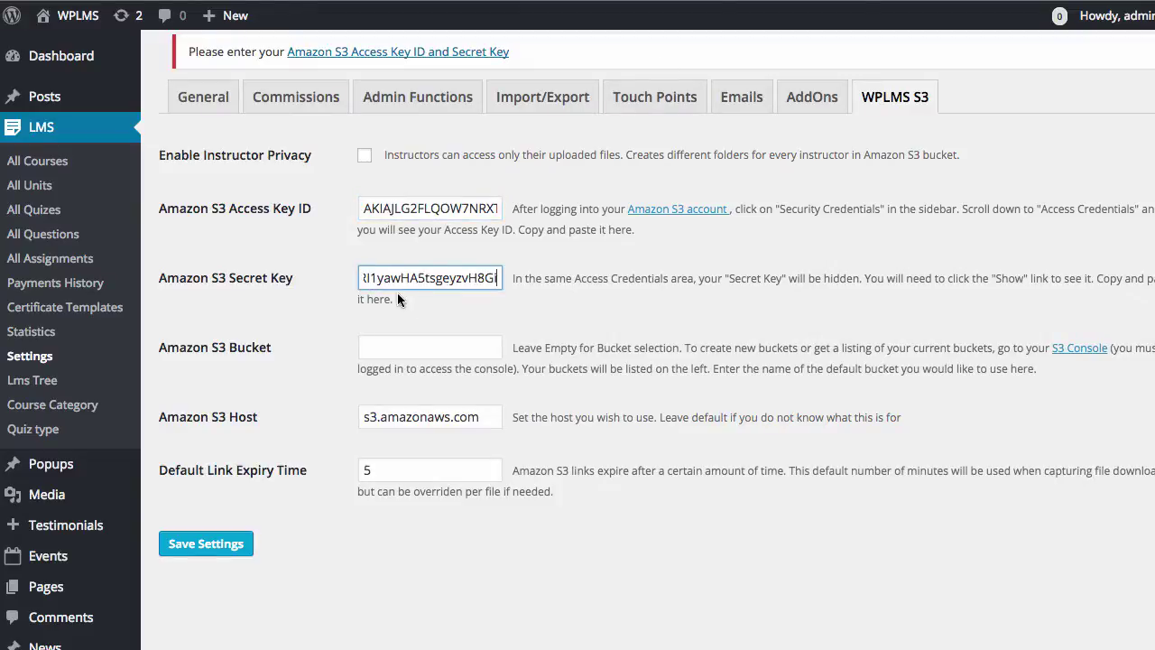
# Switch back to the AWS console and open the S3 service
pyautogui.click(612, 323)
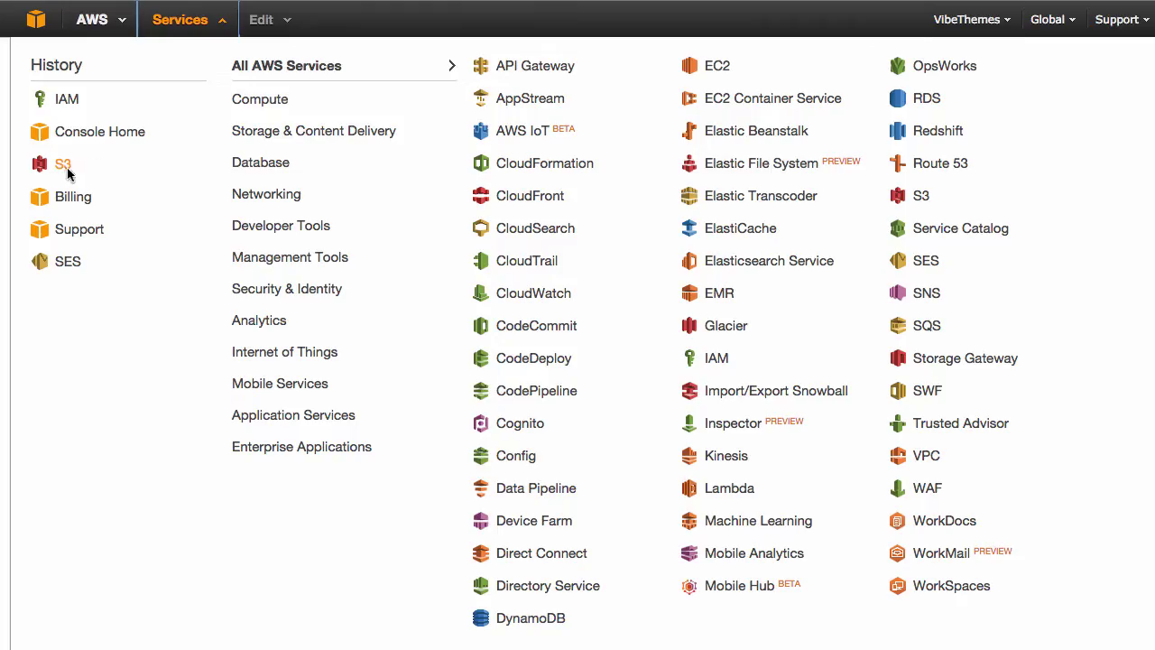
pyautogui.click(220, 21)
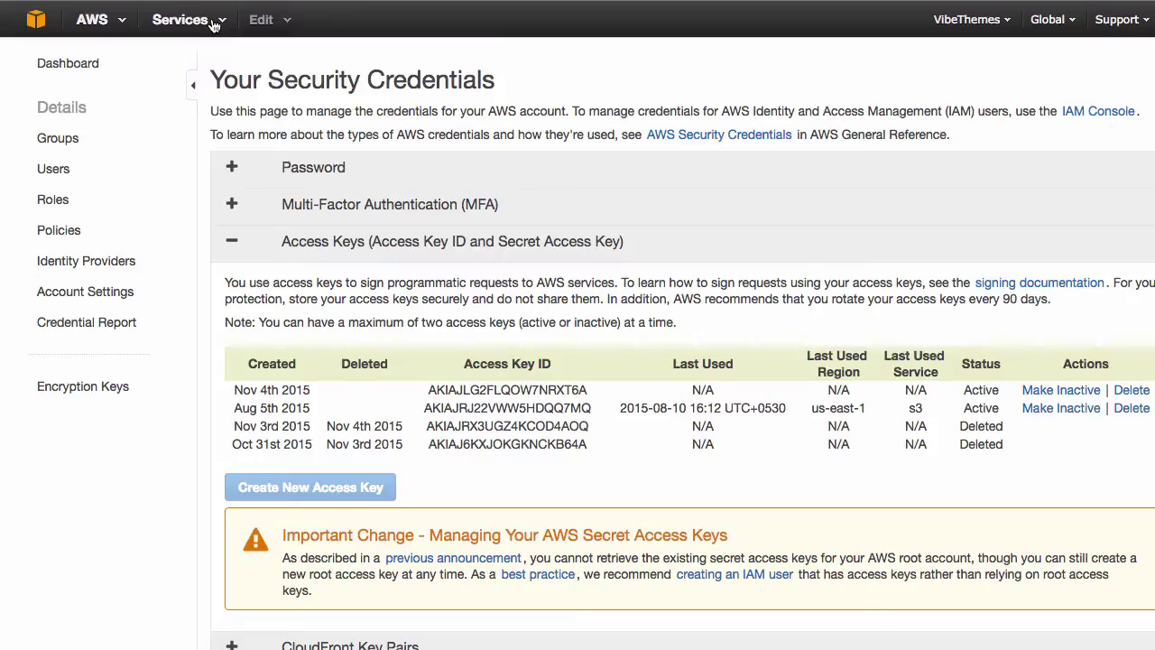
pyautogui.click(217, 22)
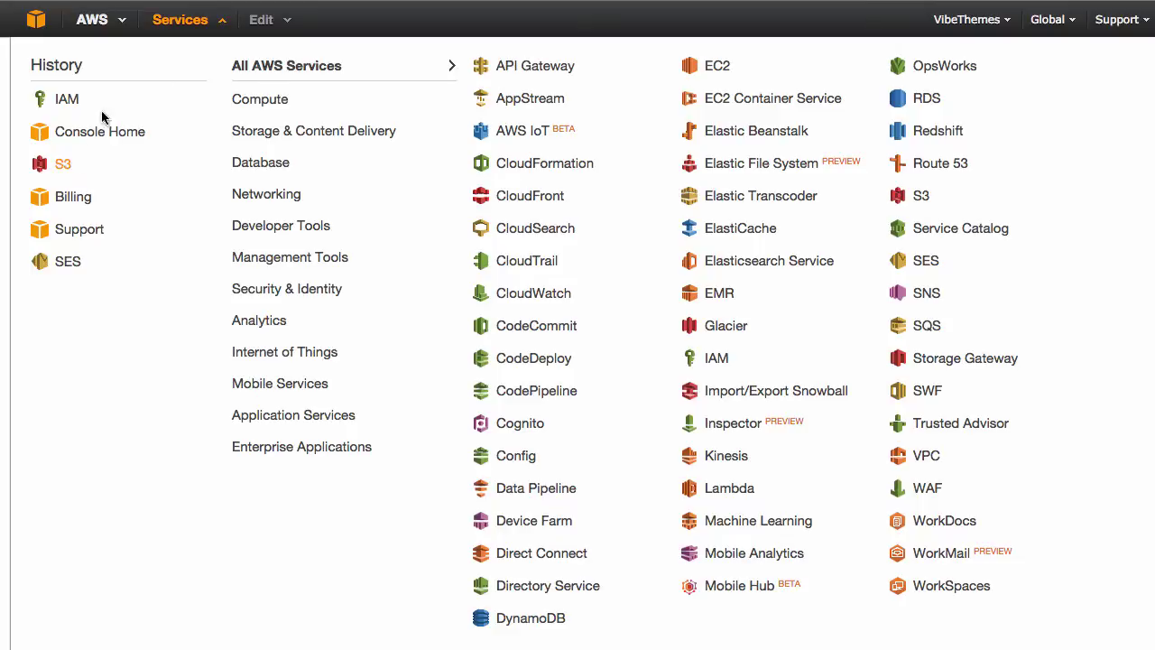
pyautogui.click(69, 163)
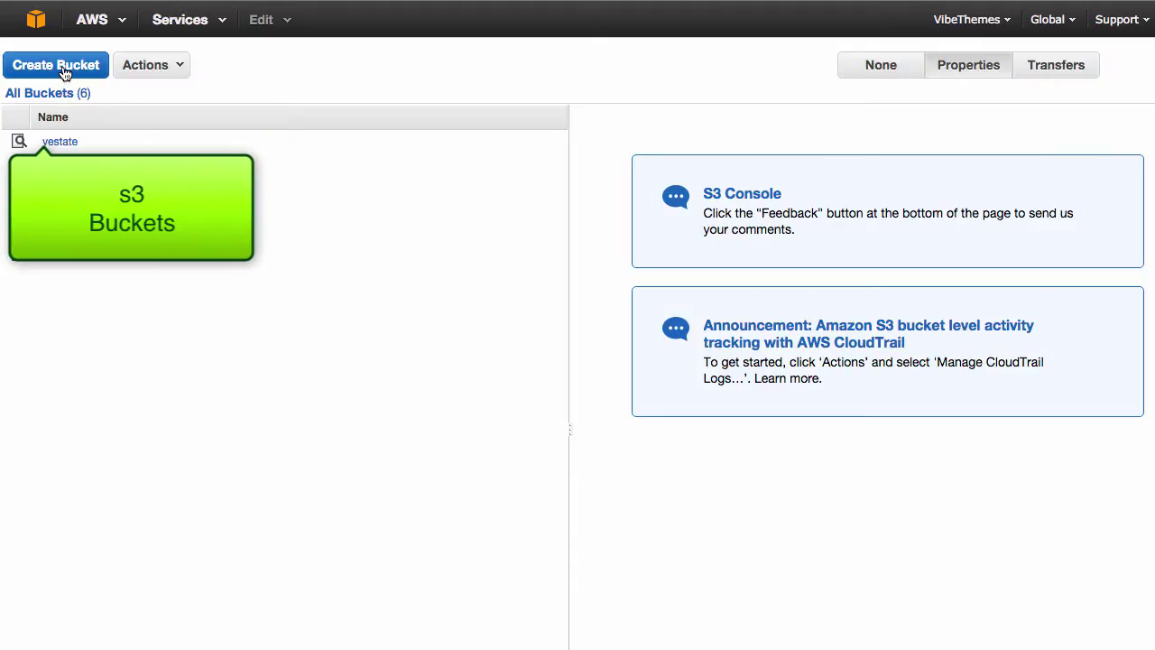
# Create an S3 bucket named wplms-s3-demo in the Oregon region
pyautogui.click(65, 72)
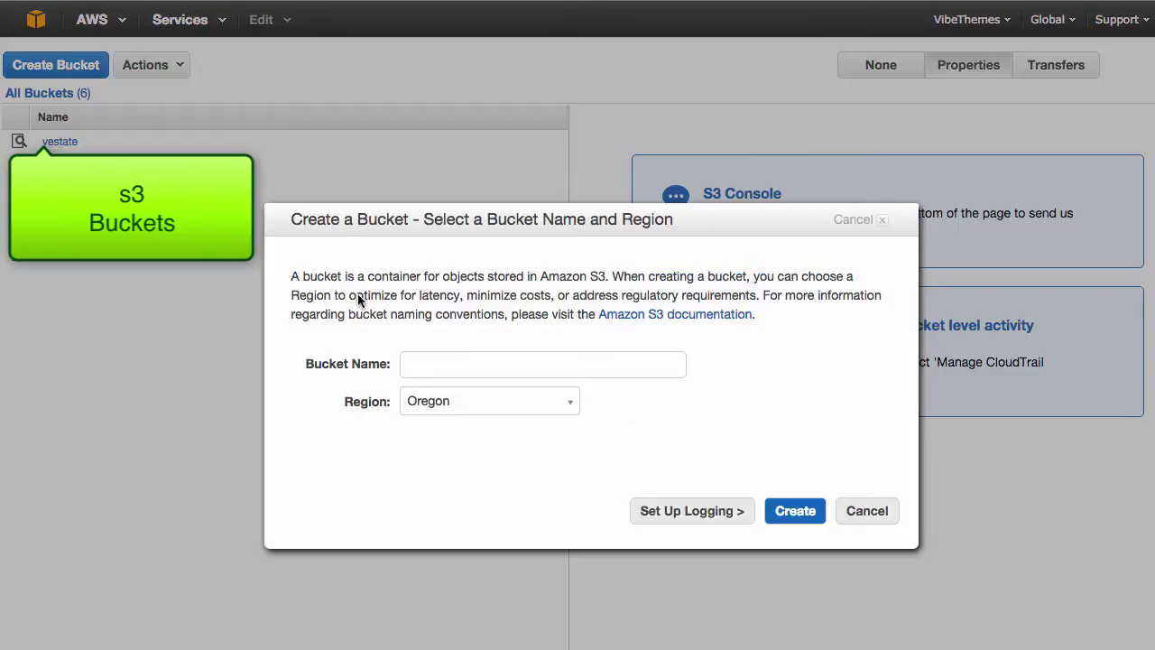
pyautogui.click(441, 365)
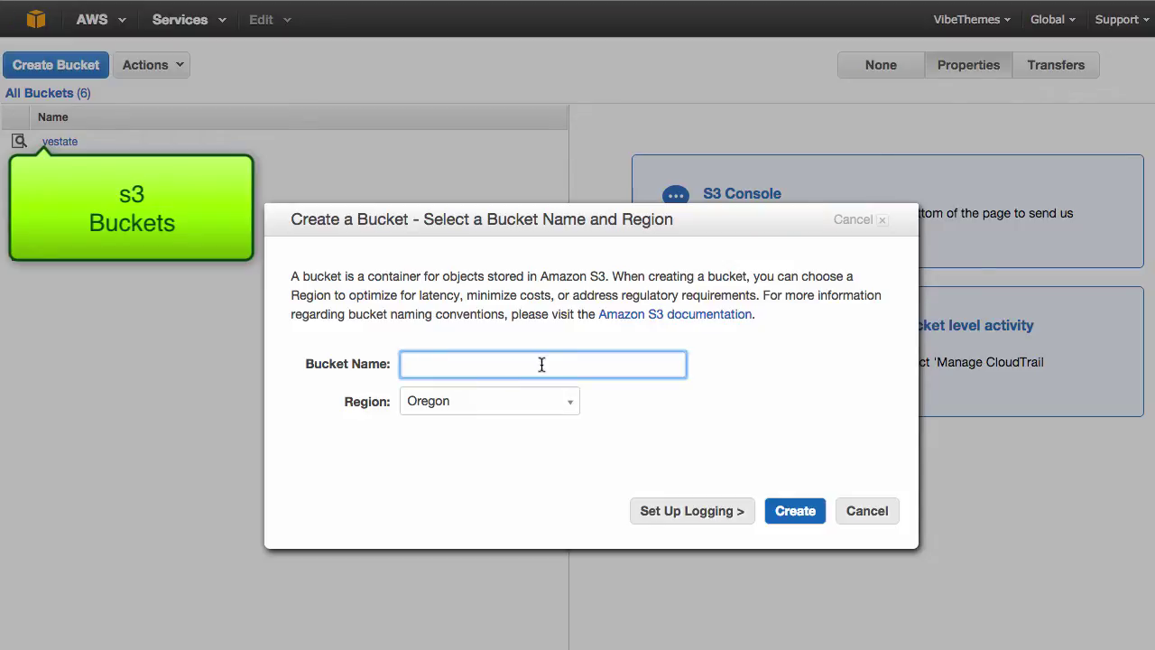
pyautogui.write('azgma-s3-demo')
pyautogui.click(795, 511)
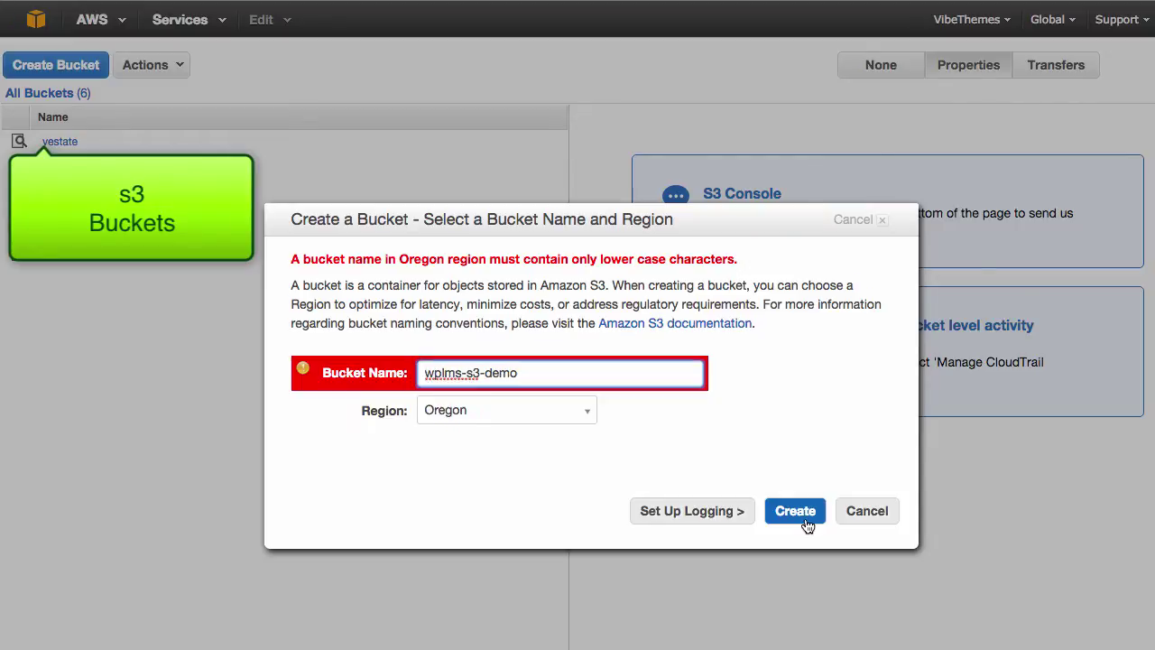
pyautogui.click(795, 511)
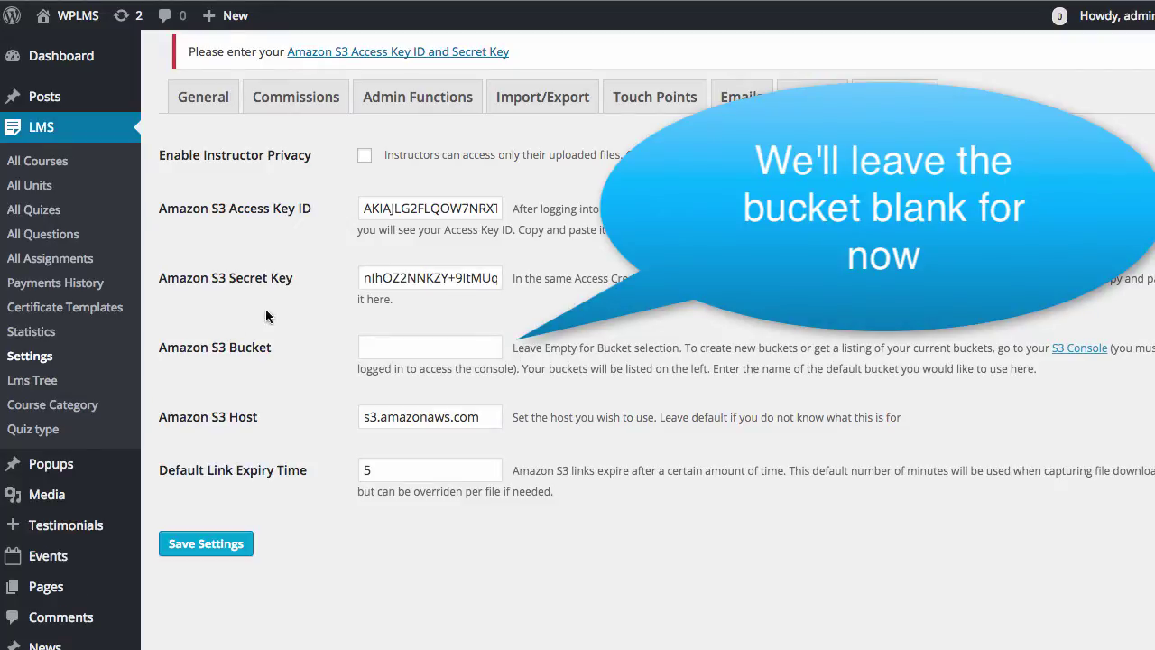
# Save the WPLMS S3 settings in WordPress with the Amazon S3 Bucket left blank
pyautogui.click(217, 544)
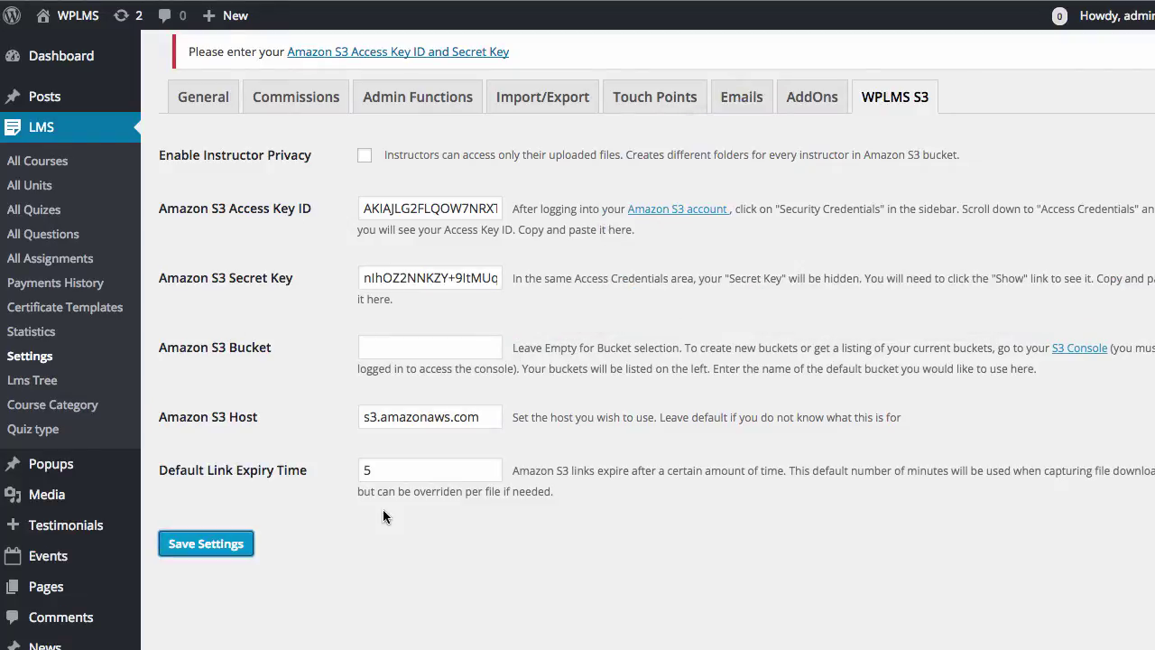
pyautogui.scroll(-1, 820, 36)
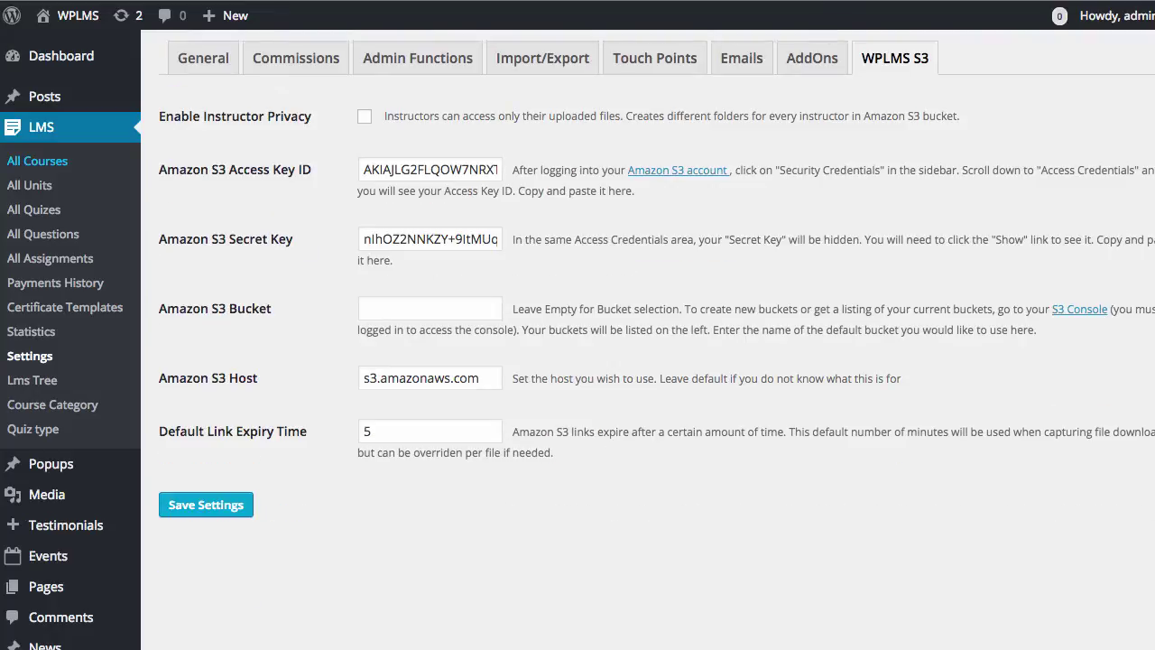
# Open the Basic of Nature Photography course for editing and browse the wplms-s3-demo bucket in its Amazon S3 Library
pyautogui.click(37, 161)
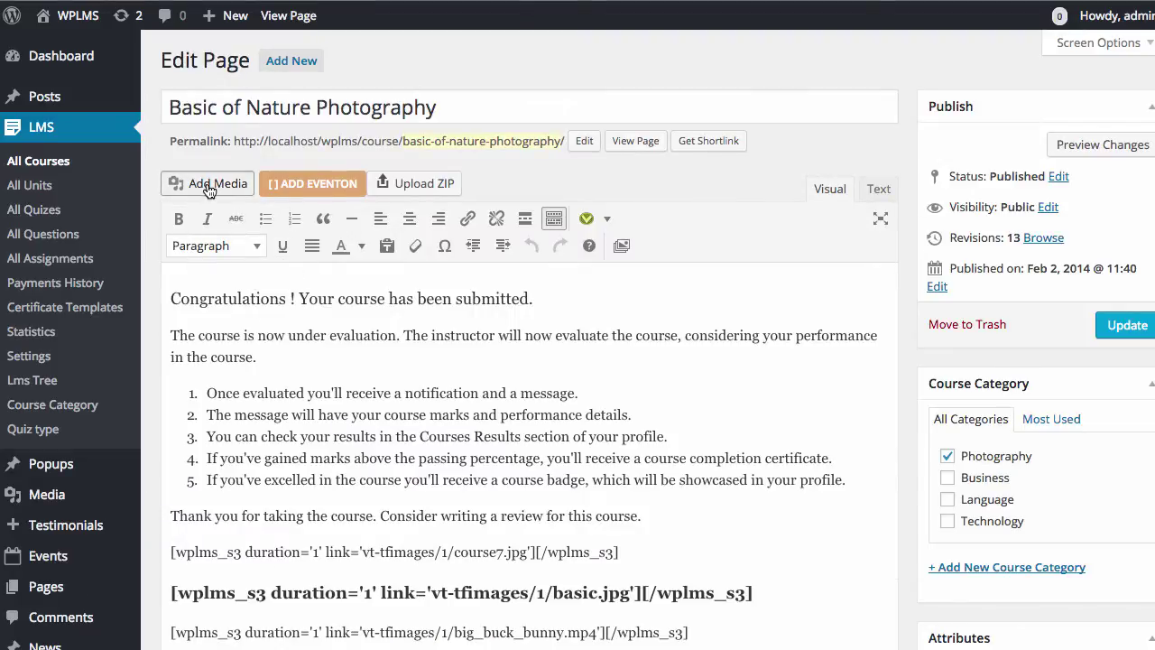
pyautogui.click(180, 184)
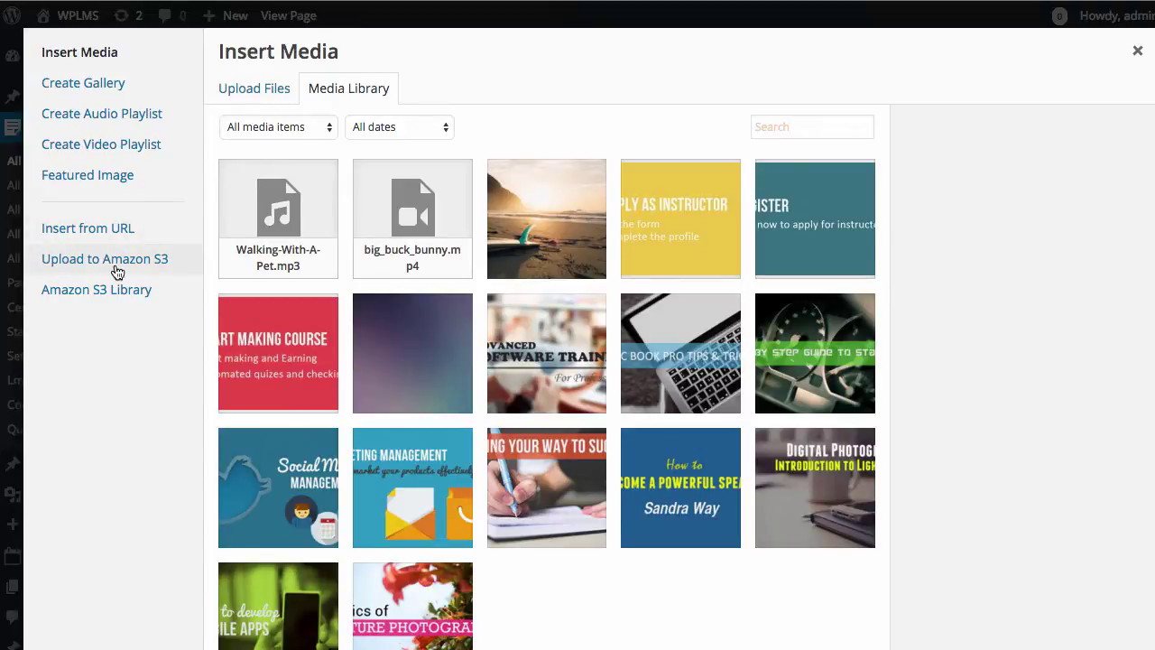
pyautogui.click(150, 301)
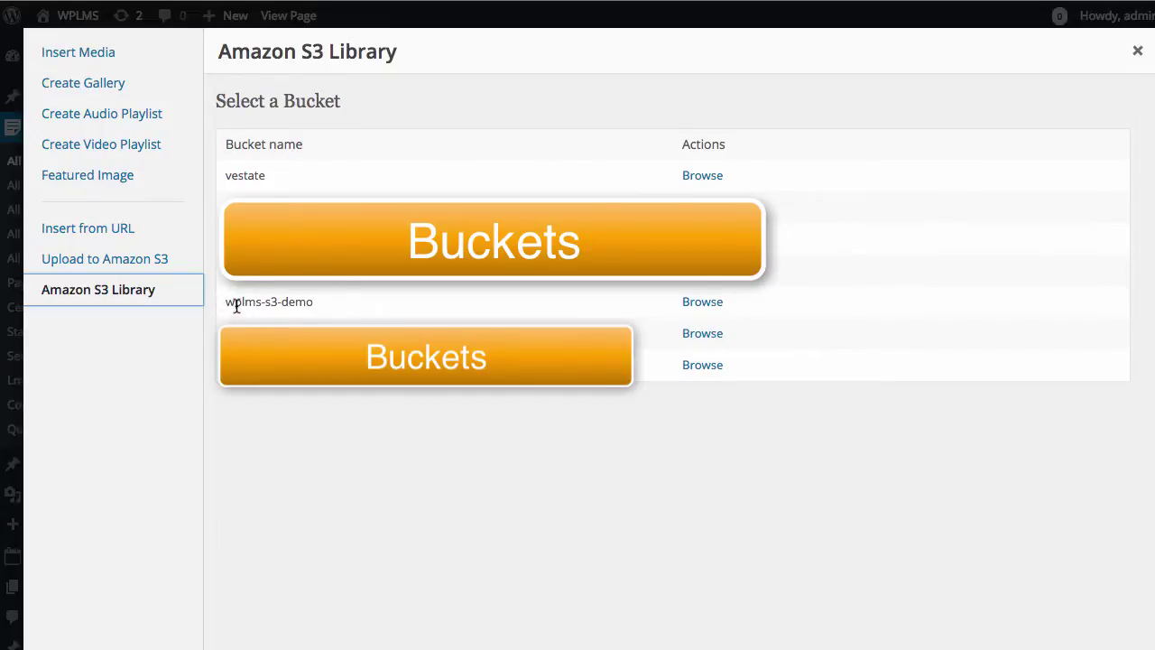
pyautogui.moveTo(234, 307); pyautogui.dragTo(325, 306)
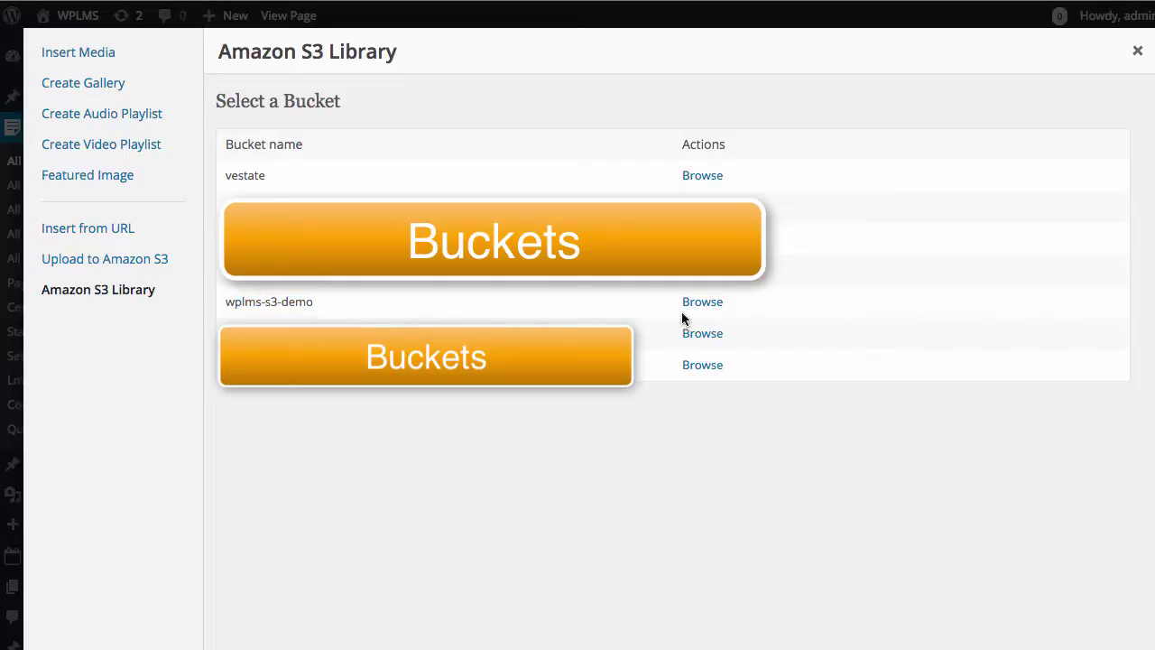
pyautogui.click(704, 304)
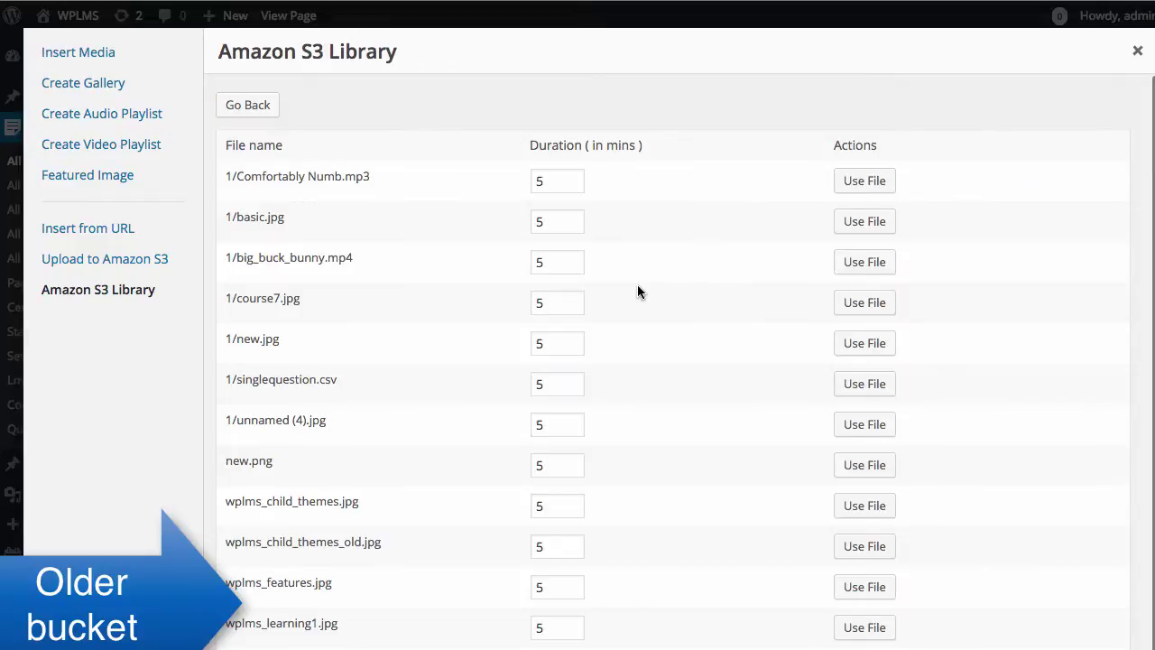
# Look through the older bucket's files and their link durations, and close the media window
pyautogui.scroll(-1, 637, 286)
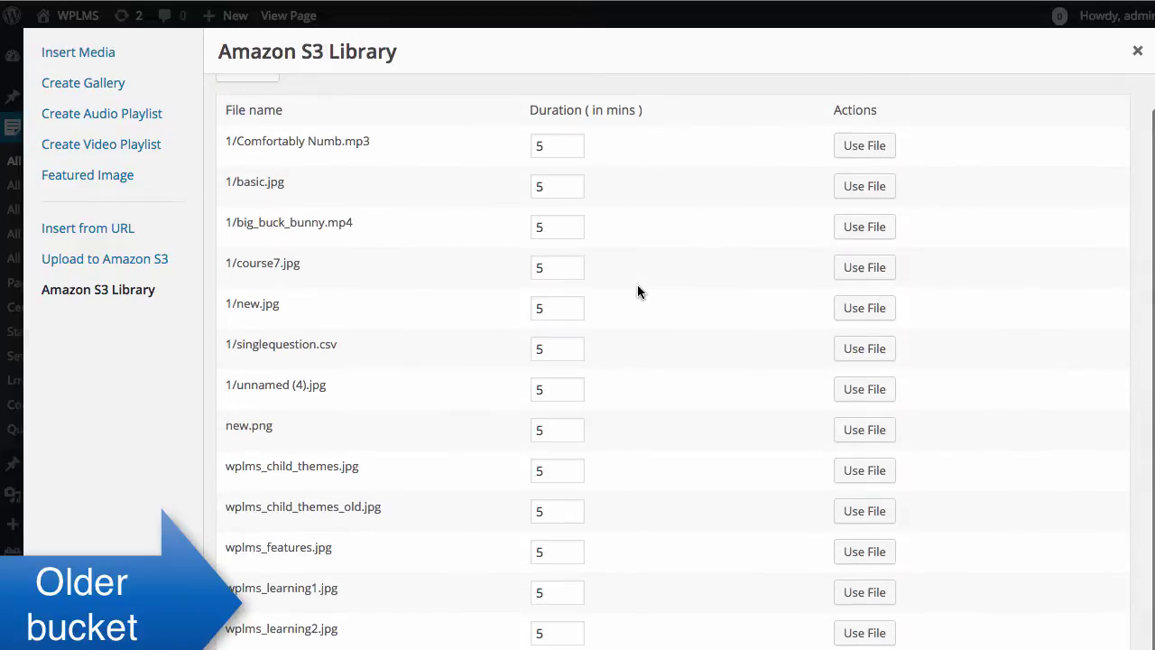
pyautogui.scroll(1, 638, 290)
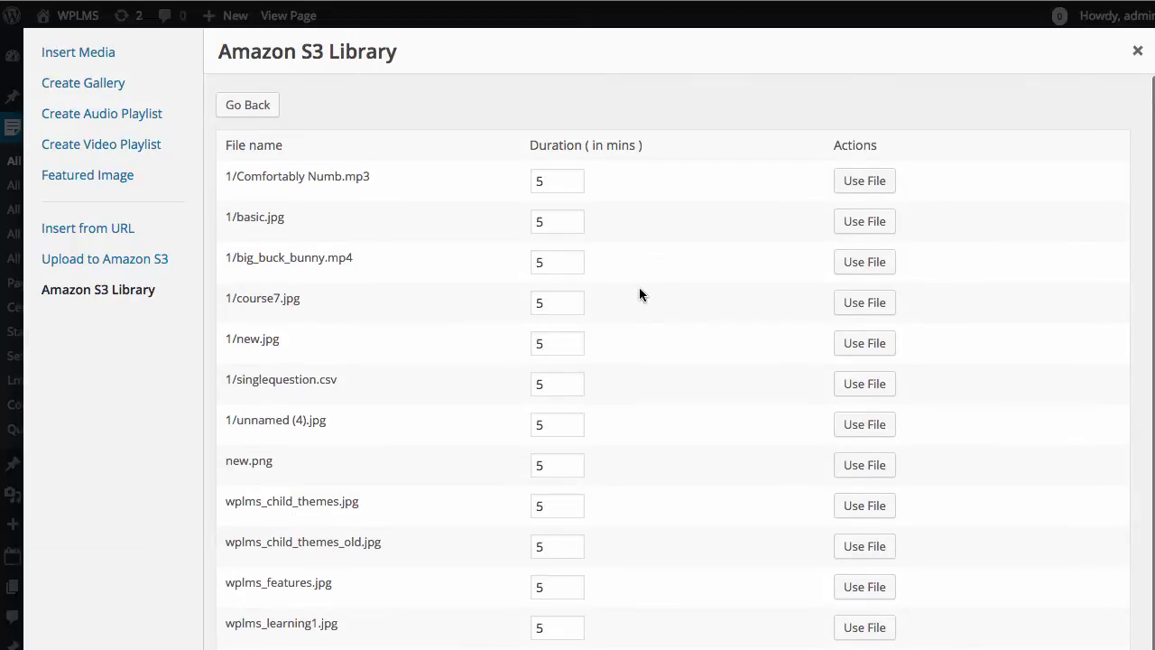
pyautogui.click(1136, 54)
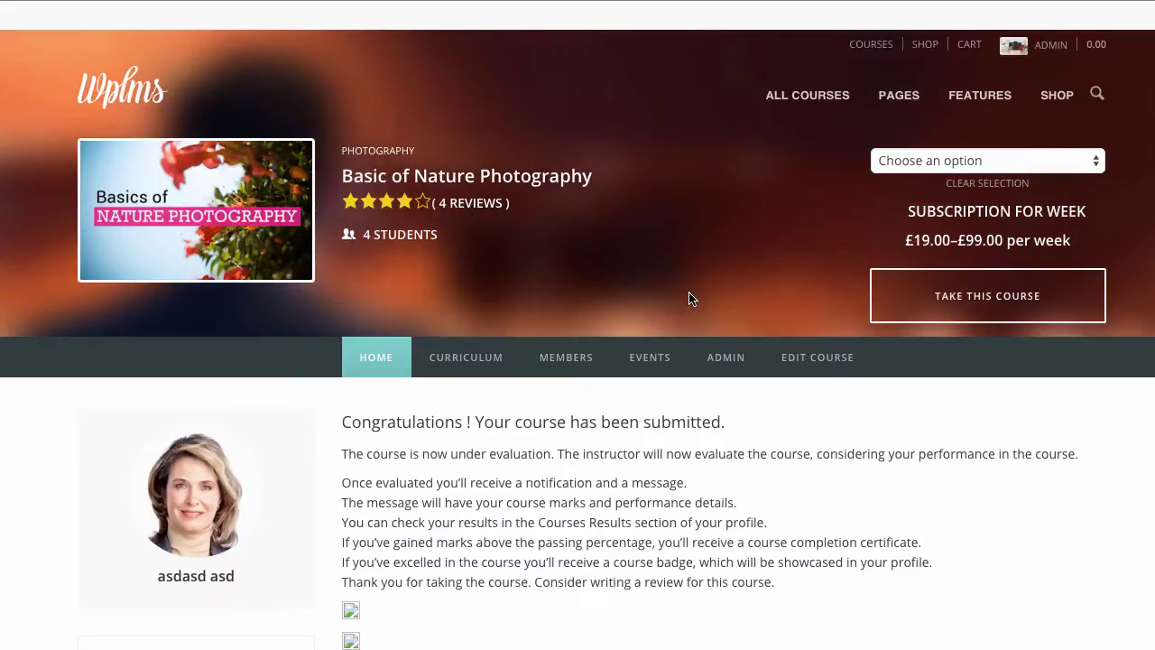
# Open the Basic of Nature Photography course in the front-end course editor and display its curriculum
pyautogui.click(815, 370)
pyautogui.scroll(-3, 787, 377)
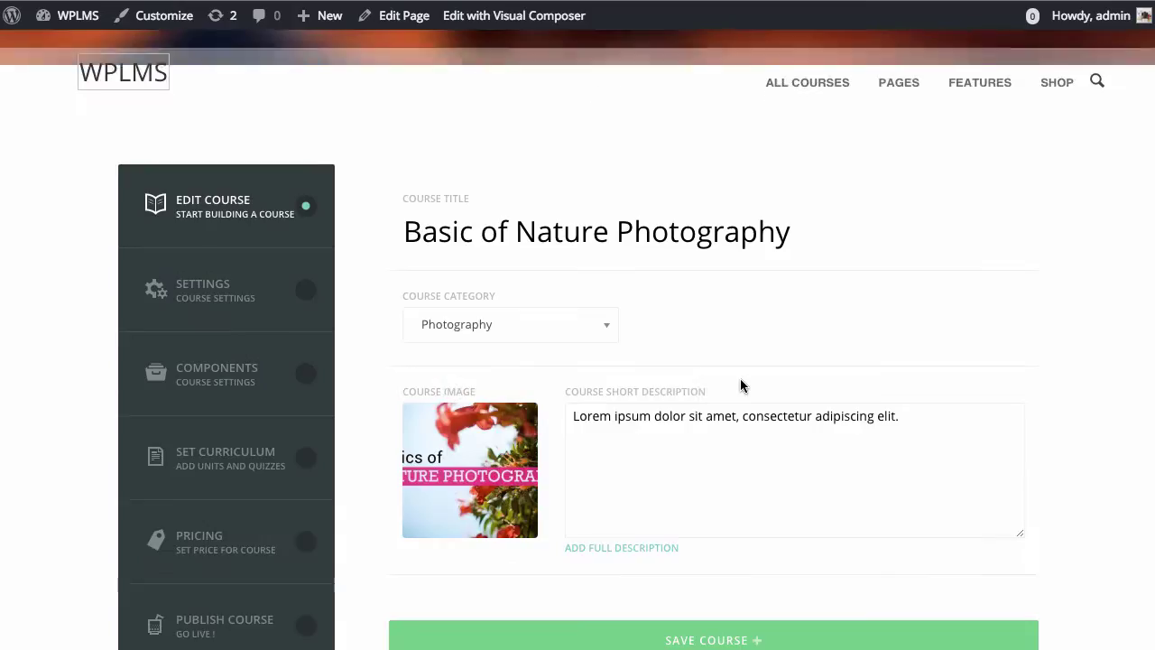
pyautogui.click(221, 465)
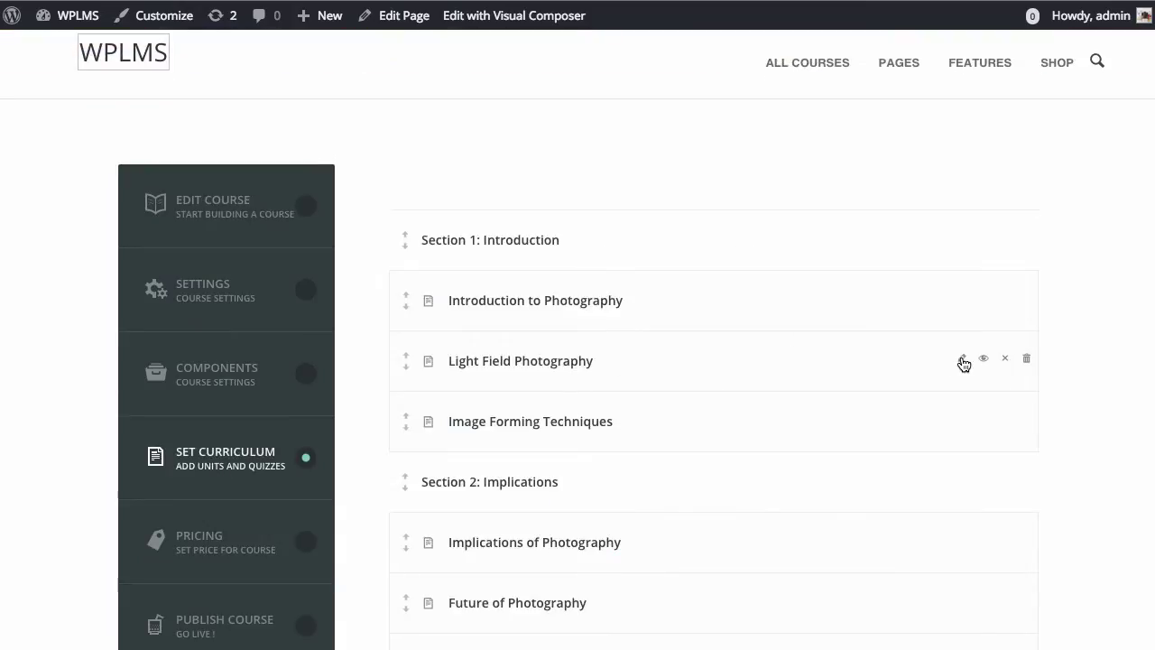
# Open the Light Field Photography unit for editing and check the Upload to Amazon S3 and Amazon S3 Library sections of its media window
pyautogui.click(964, 362)
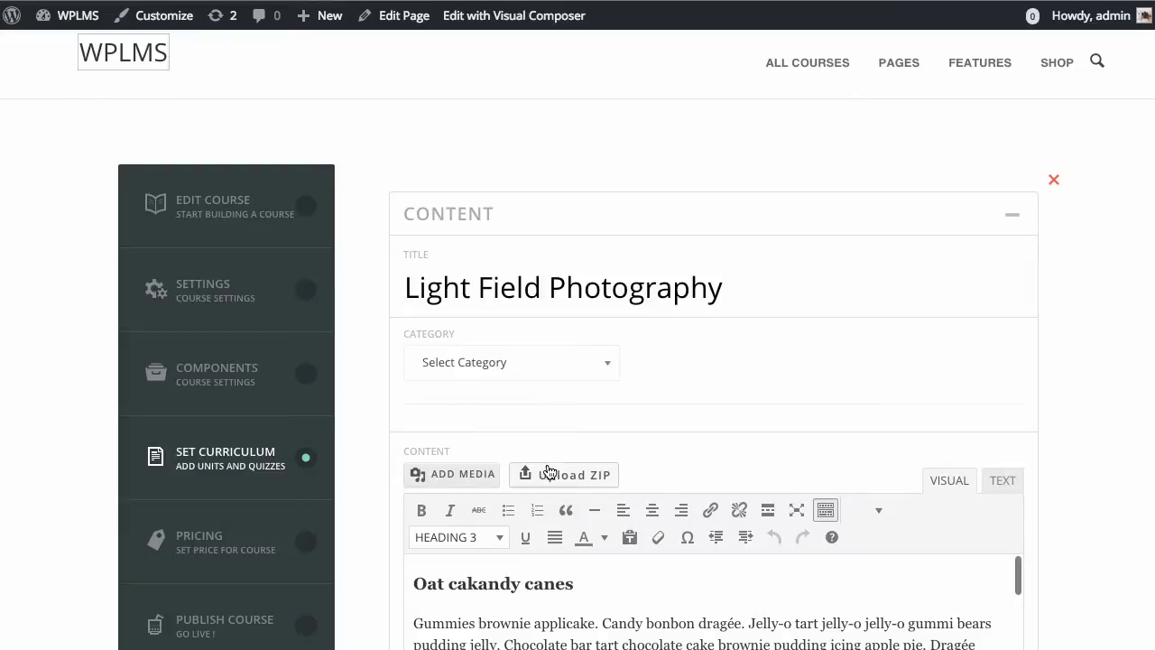
pyautogui.click(472, 479)
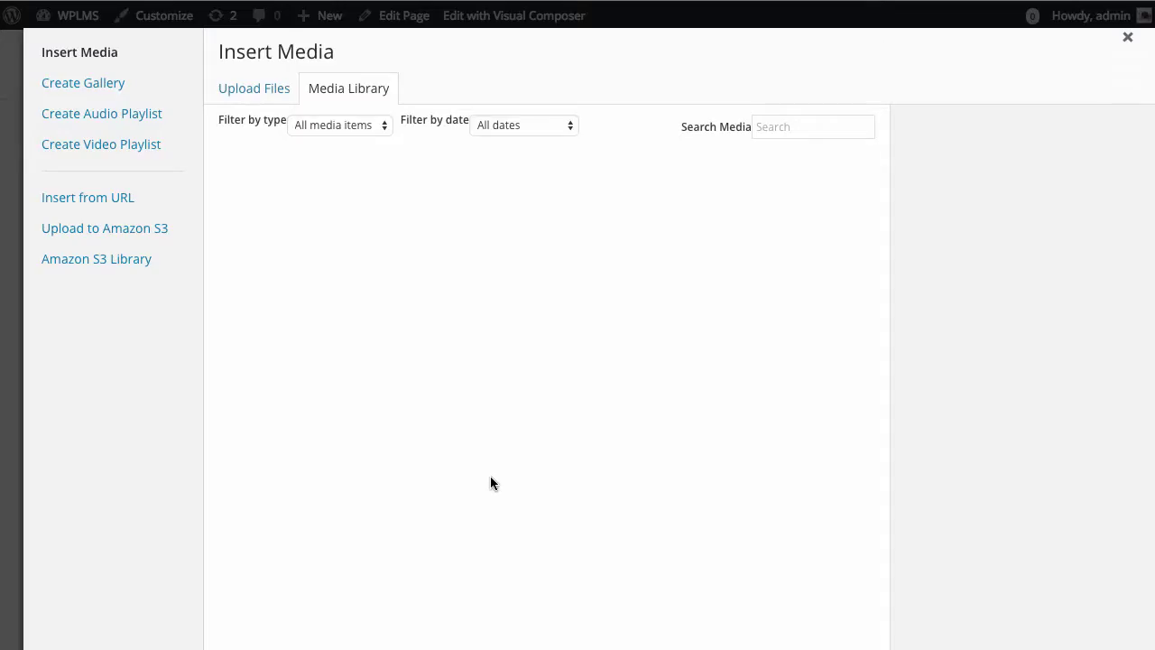
pyautogui.click(79, 232)
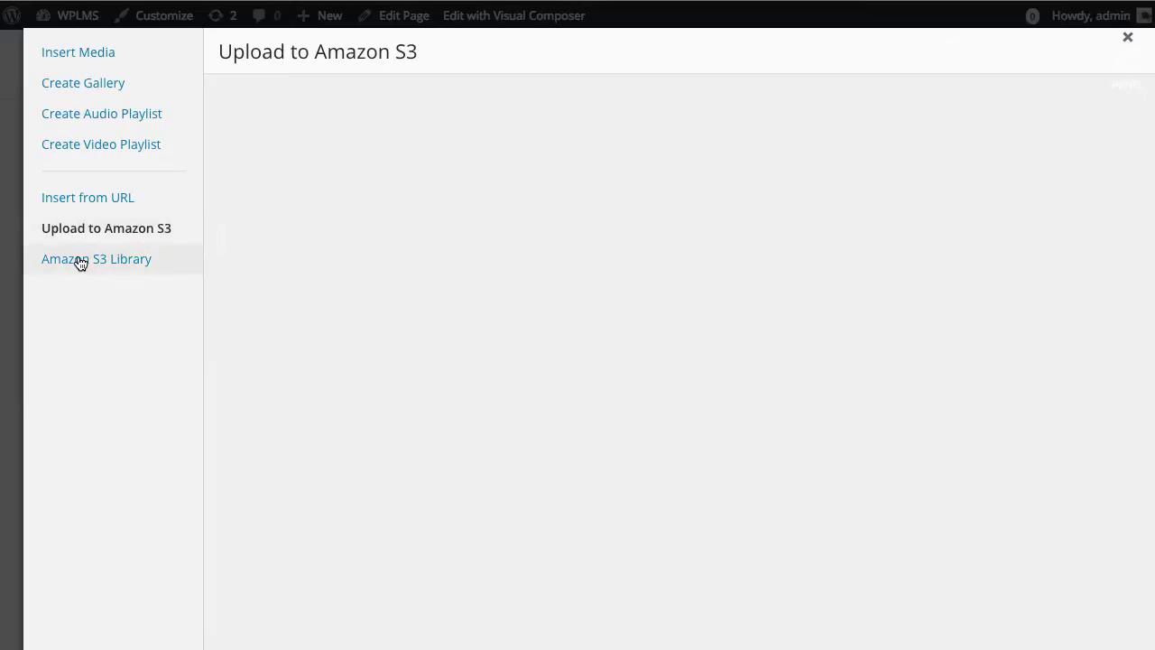
pyautogui.click(78, 261)
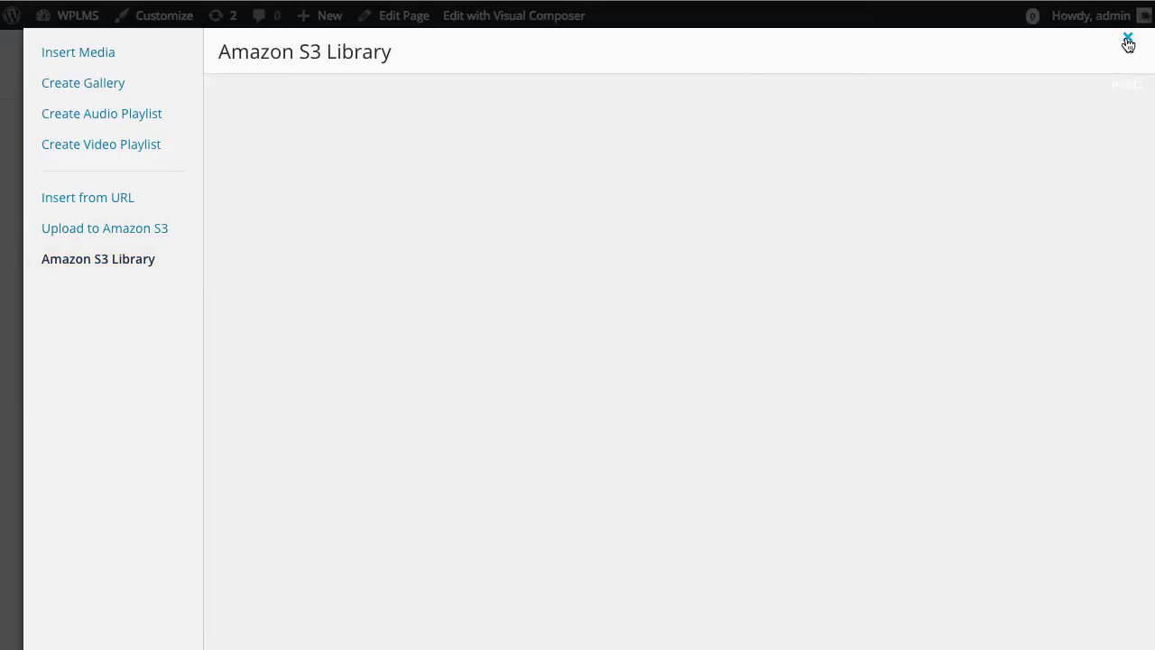
pyautogui.click(1126, 40)
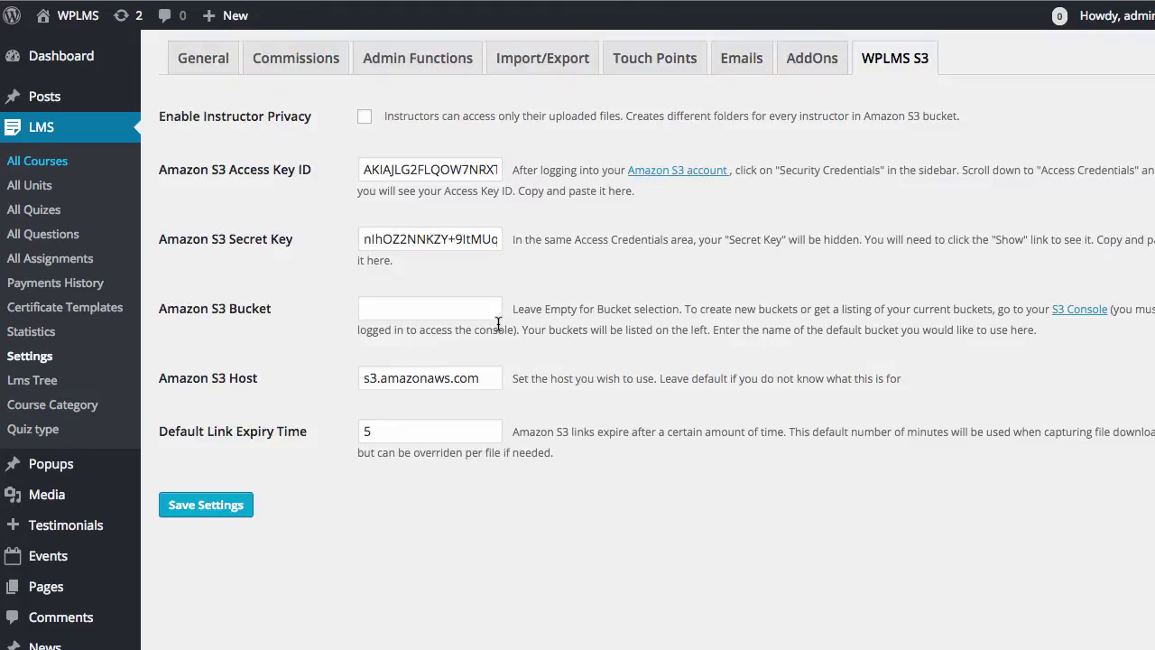
# Review the bucket choices offered in the Light Field Photography unit's Amazon S3 Library and Upload to Amazon S3 sections, and close the media window
pyautogui.click(379, 315)
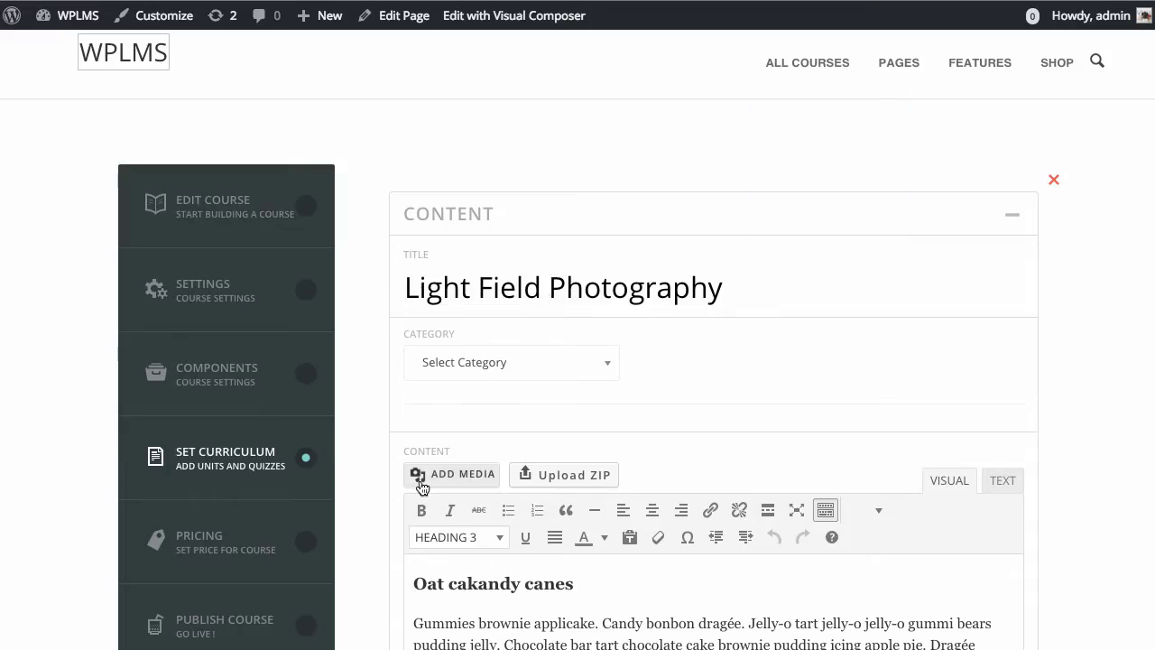
pyautogui.click(435, 475)
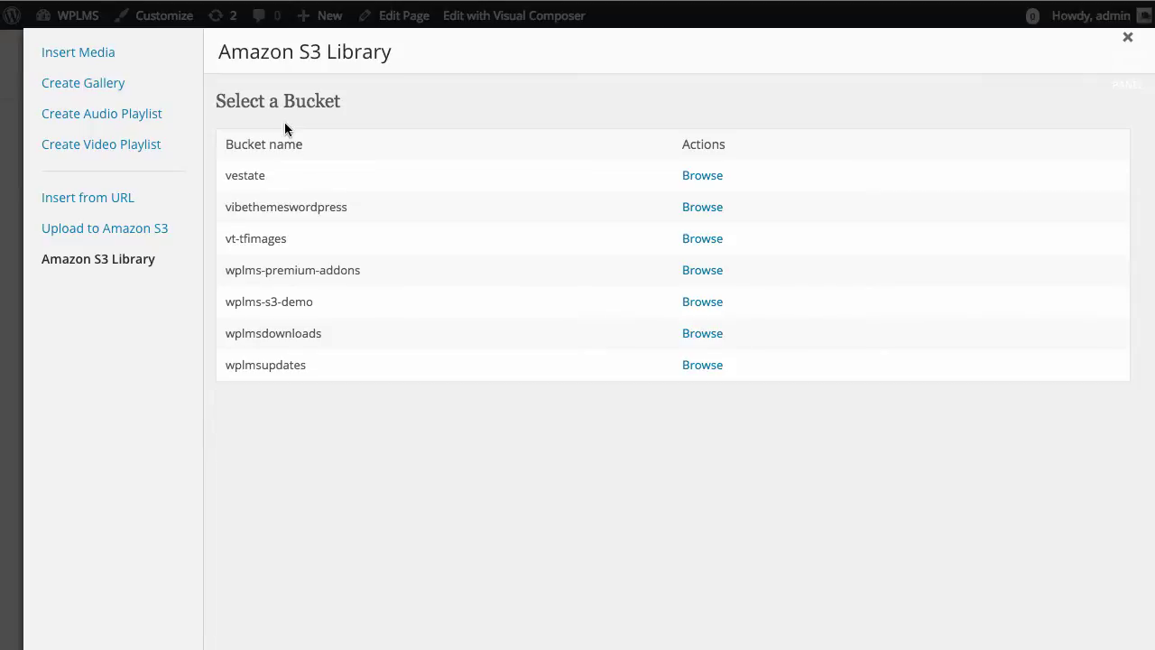
pyautogui.moveTo(217, 101); pyautogui.dragTo(365, 107)
pyautogui.click(315, 141)
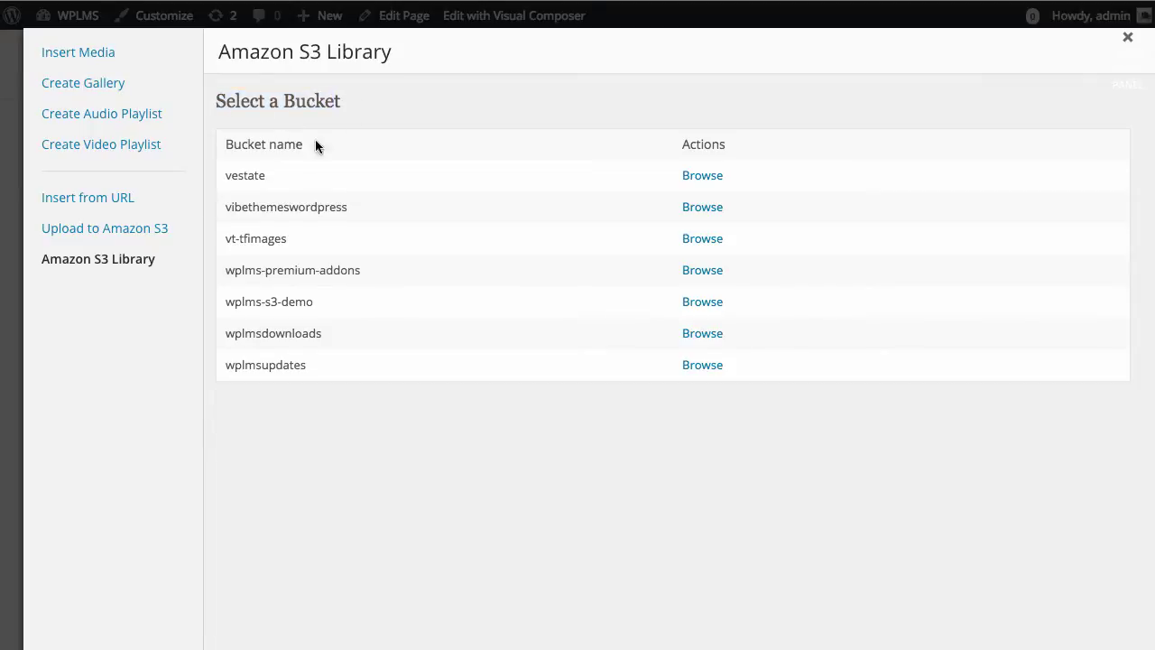
pyautogui.click(151, 231)
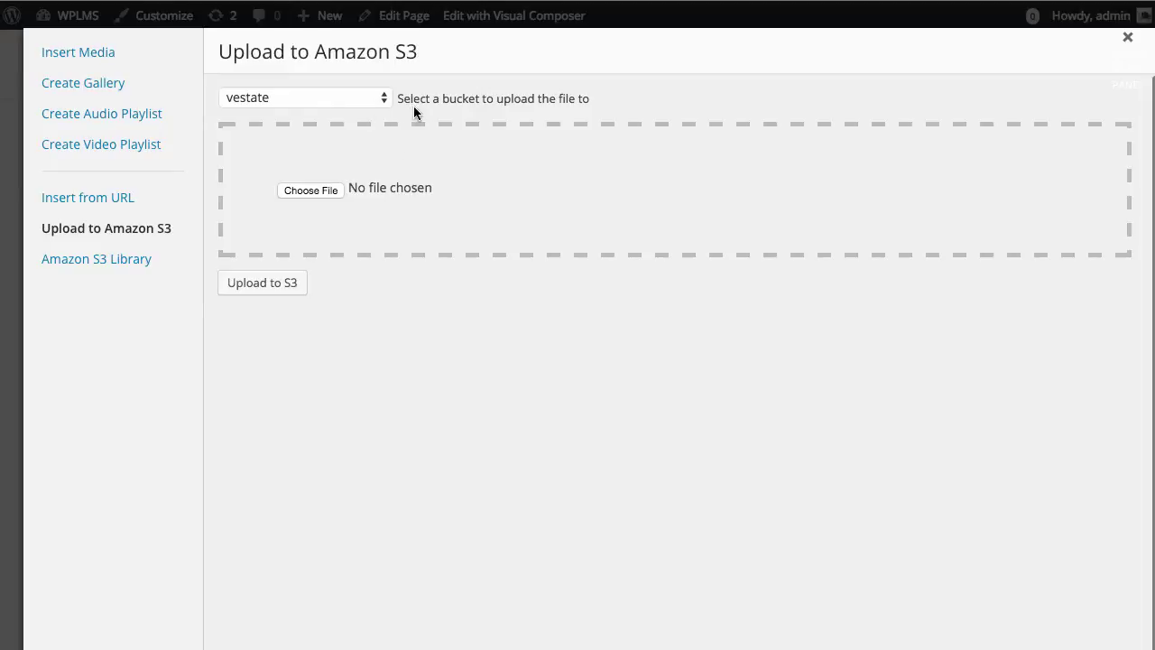
pyautogui.click(378, 97)
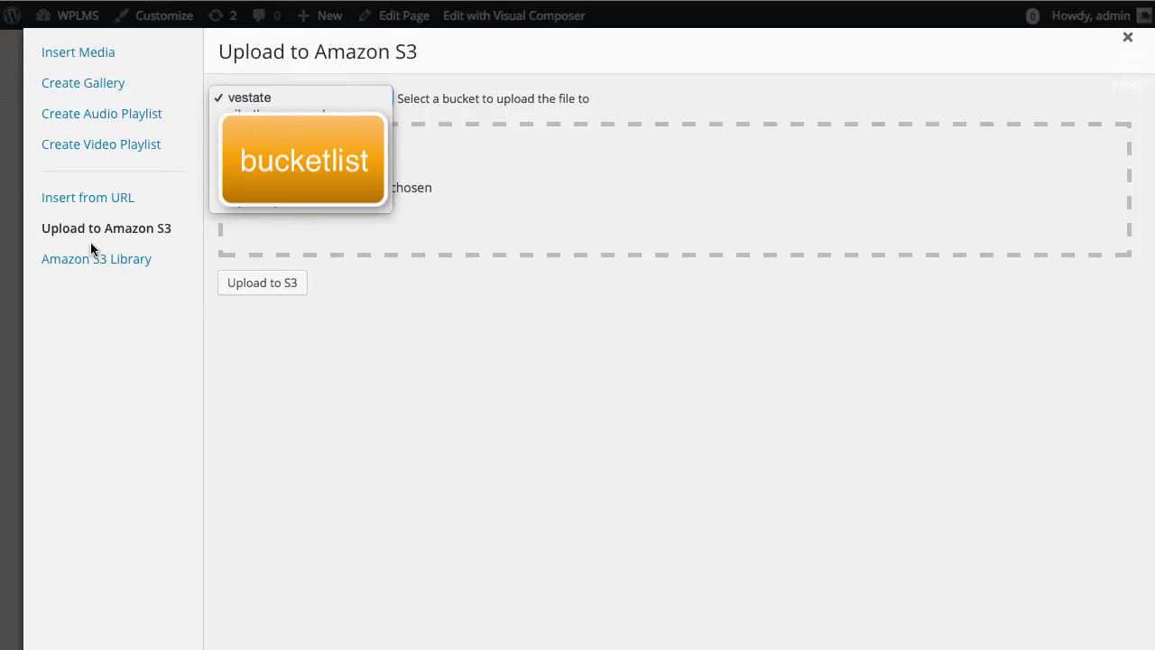
pyautogui.click(580, 78)
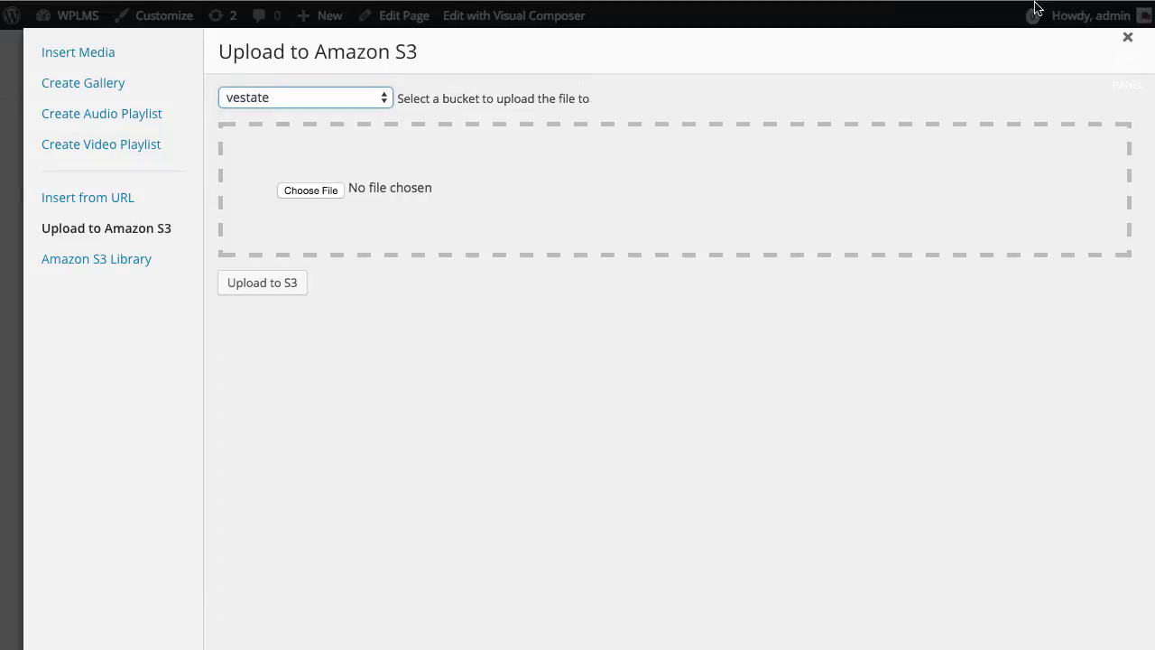
pyautogui.click(1127, 37)
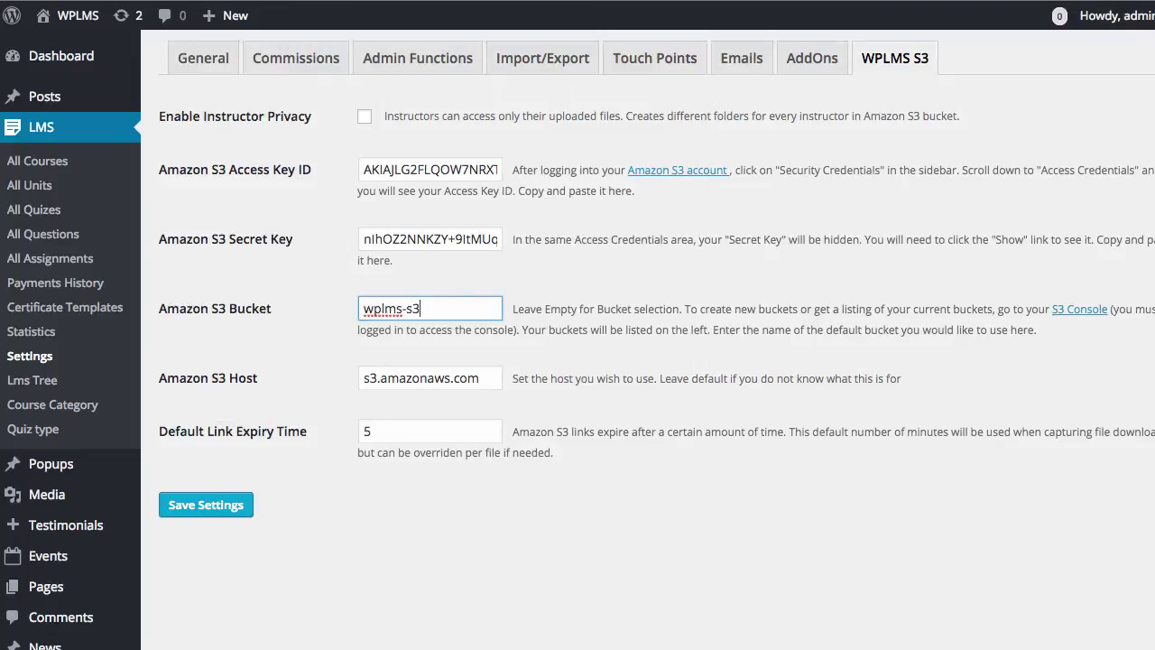
# Save wplms-s3-demo as the Amazon S3 Bucket and check the S3 sections of the Basic of Nature Photography course's media window
pyautogui.write('-demo')
pyautogui.click(487, 547)
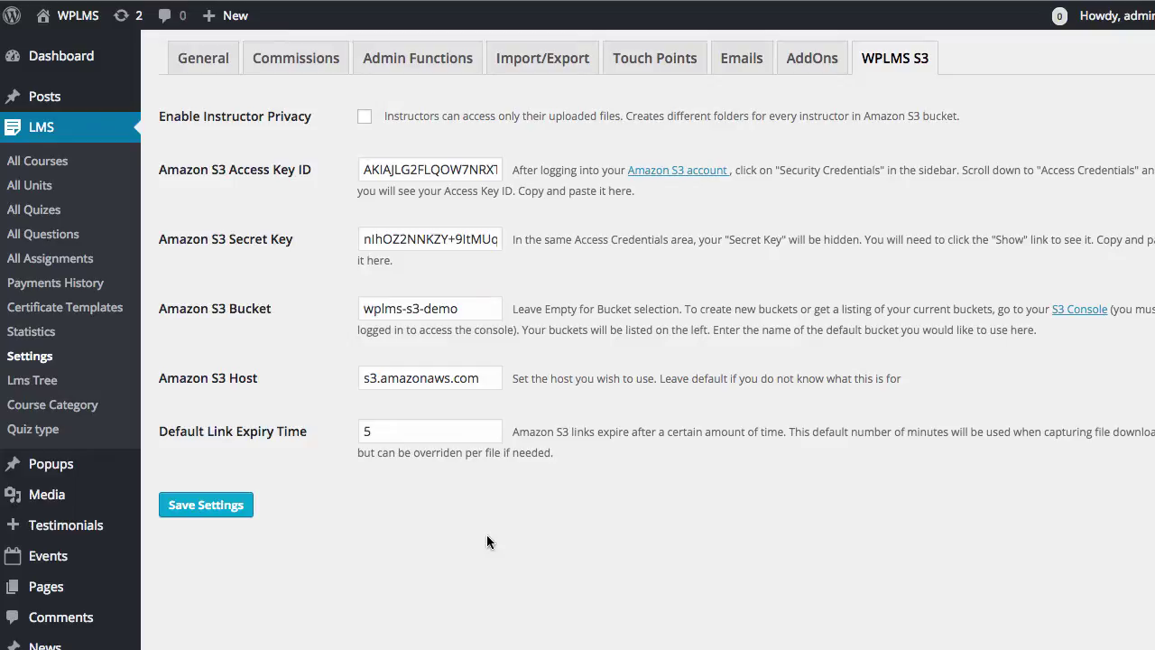
pyautogui.press('Tab')
pyautogui.press('Return')
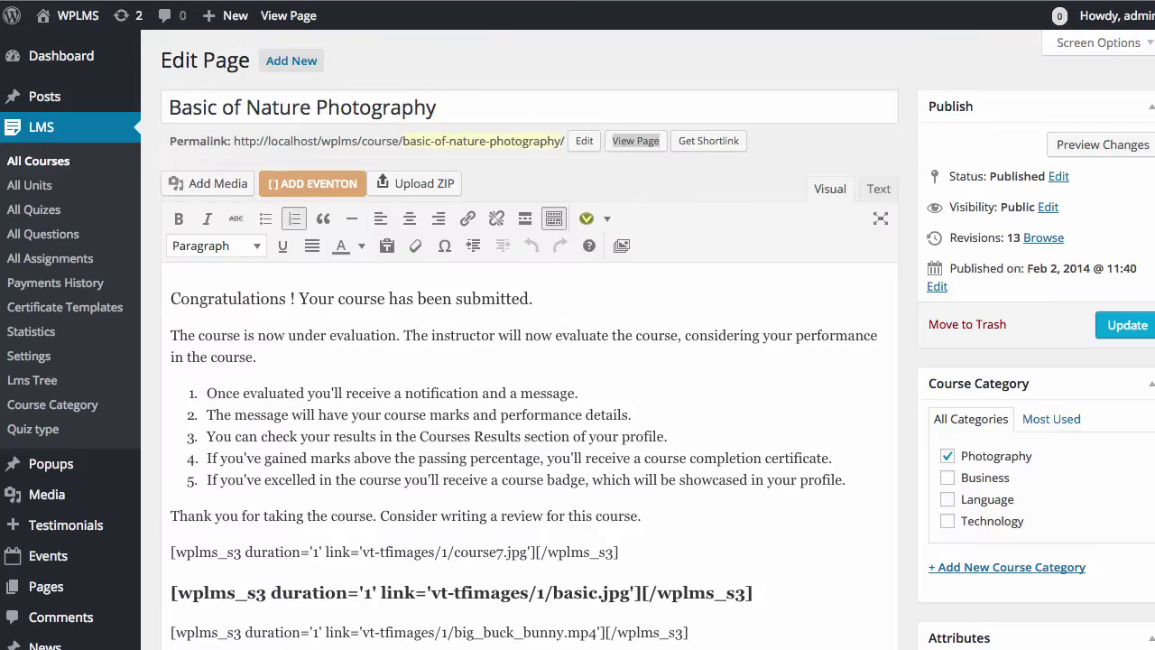
pyautogui.click(205, 184)
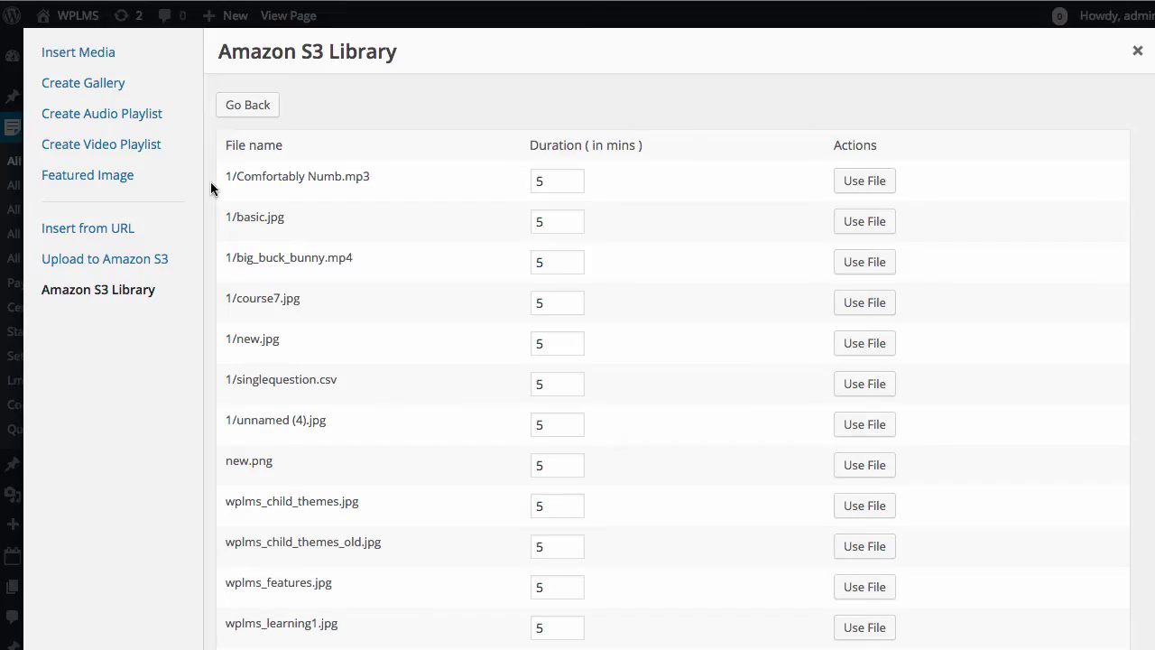
pyautogui.click(120, 260)
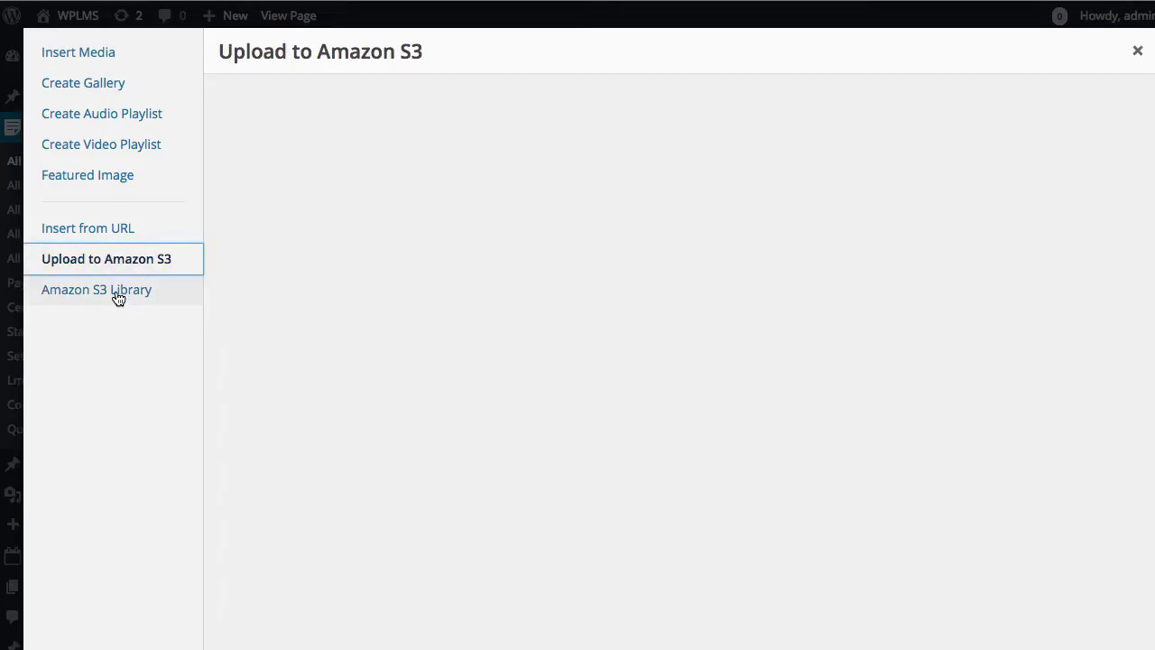
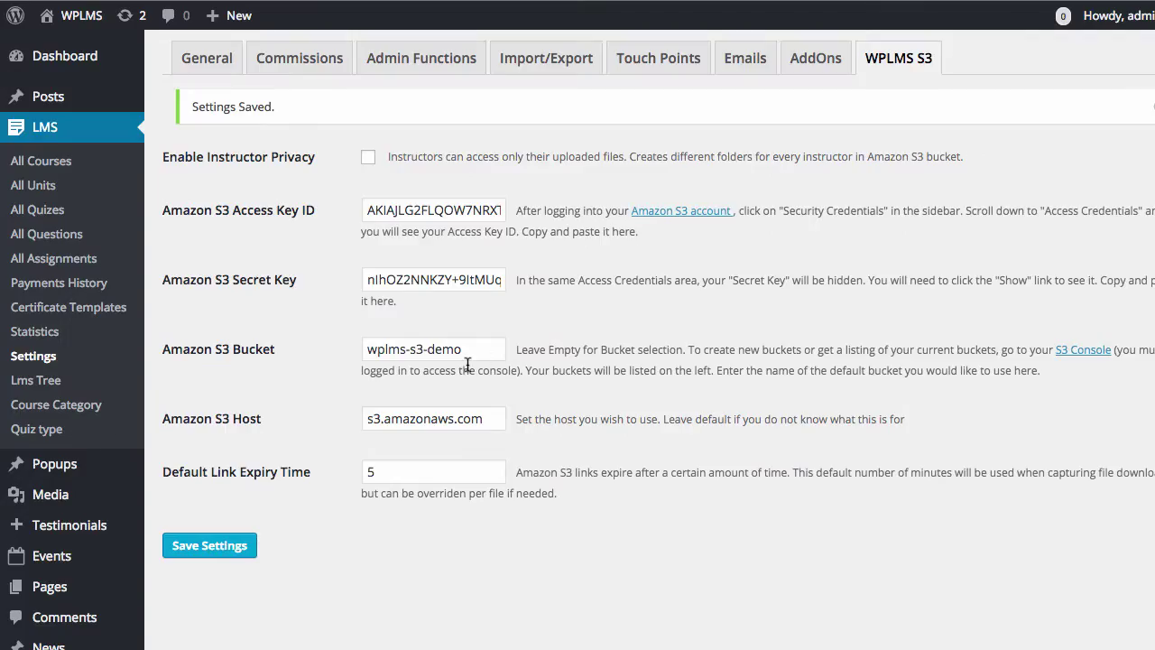
# Set the Amazon S3 Bucket to vt-tfimages and save the WPLMS S3 settings
pyautogui.moveTo(465, 349); pyautogui.dragTo(274, 336)
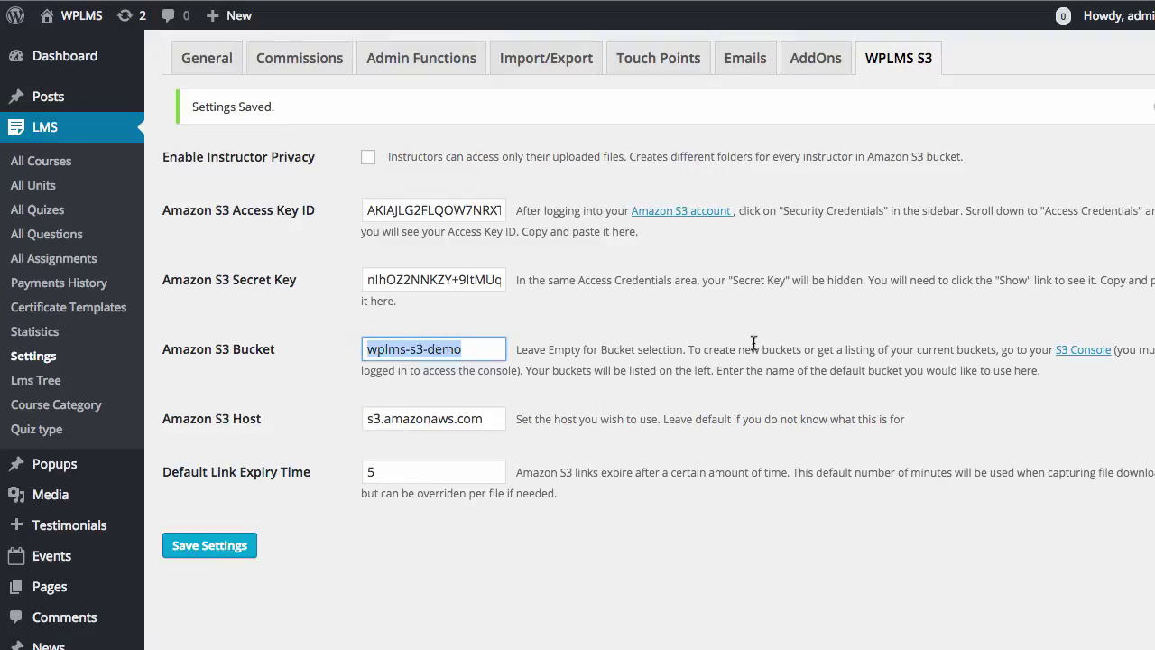
pyautogui.write('vt-tf')
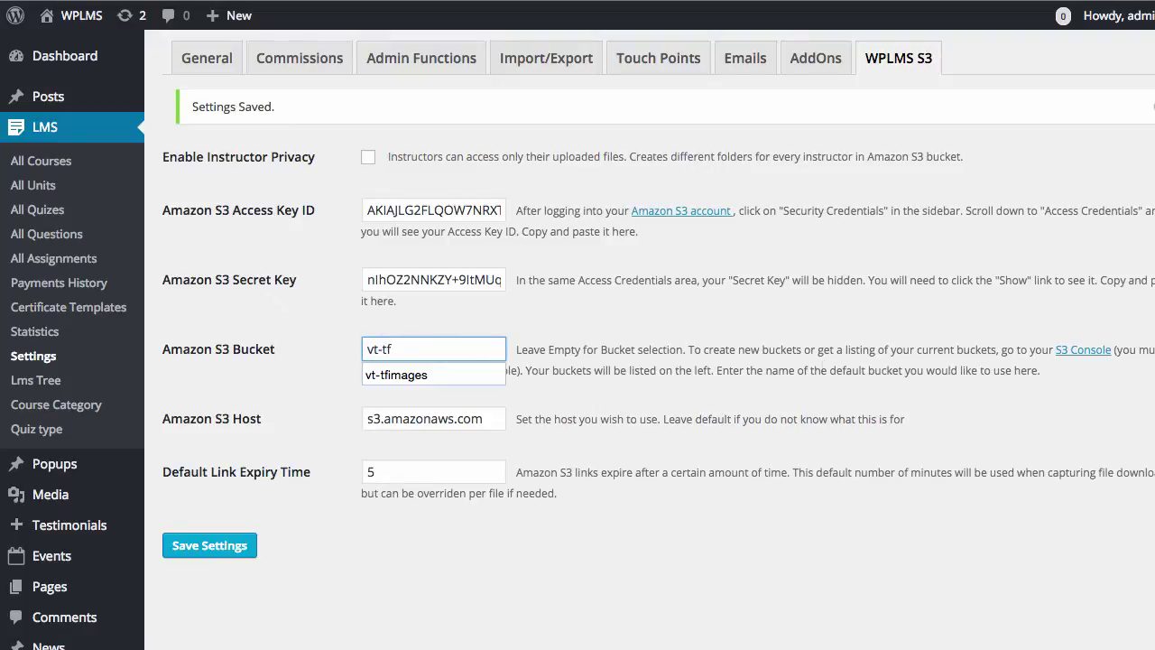
pyautogui.press('Down')
pyautogui.press('Return')
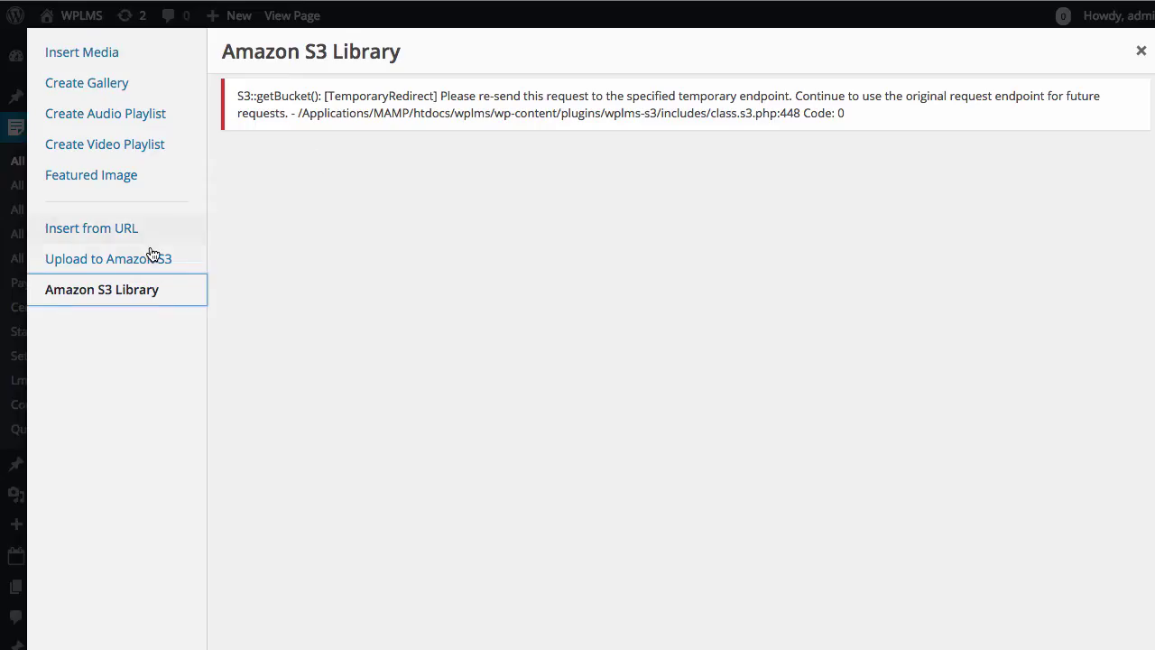
# Examine the default bucket's files in the course's Amazon S3 Library, comparing names that have the 1/ prefix with those that do not
pyautogui.click(154, 257)
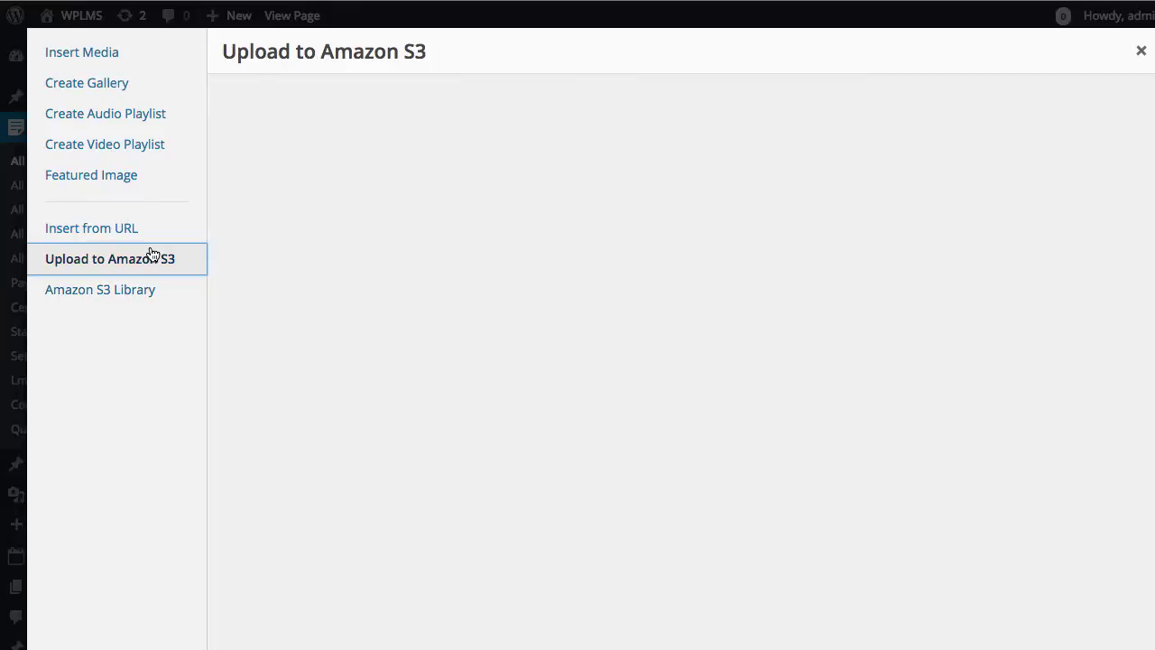
pyautogui.click(127, 296)
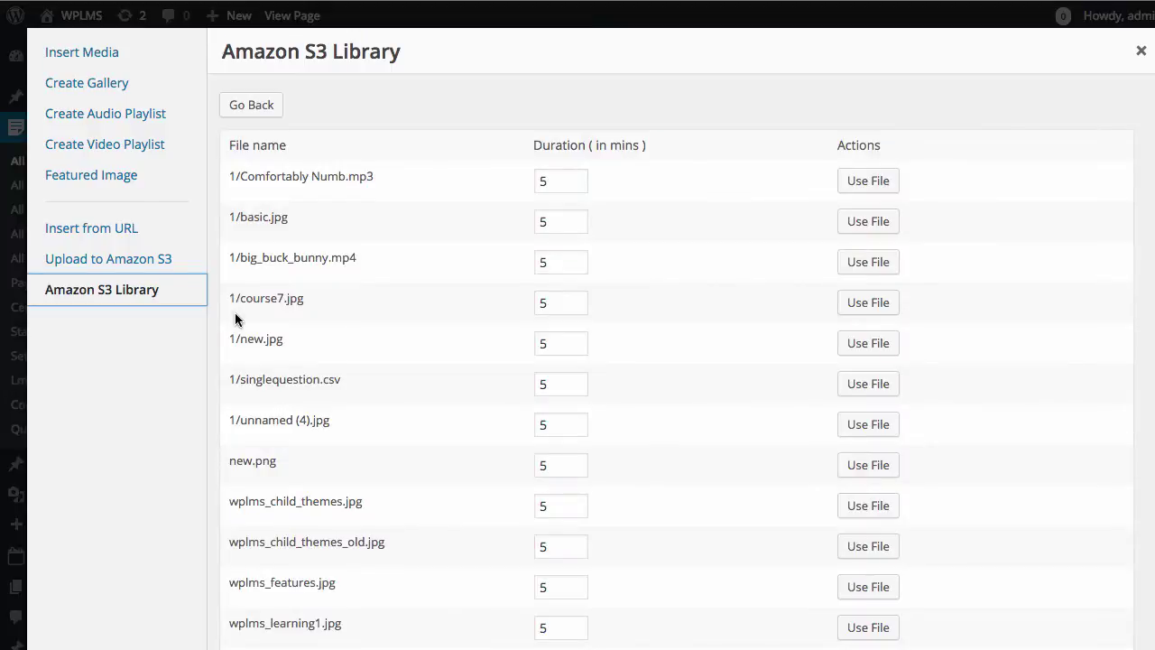
pyautogui.scroll(-1, 379, 238)
pyautogui.scroll(1, 472, 366)
pyautogui.scroll(-1, 228, 383)
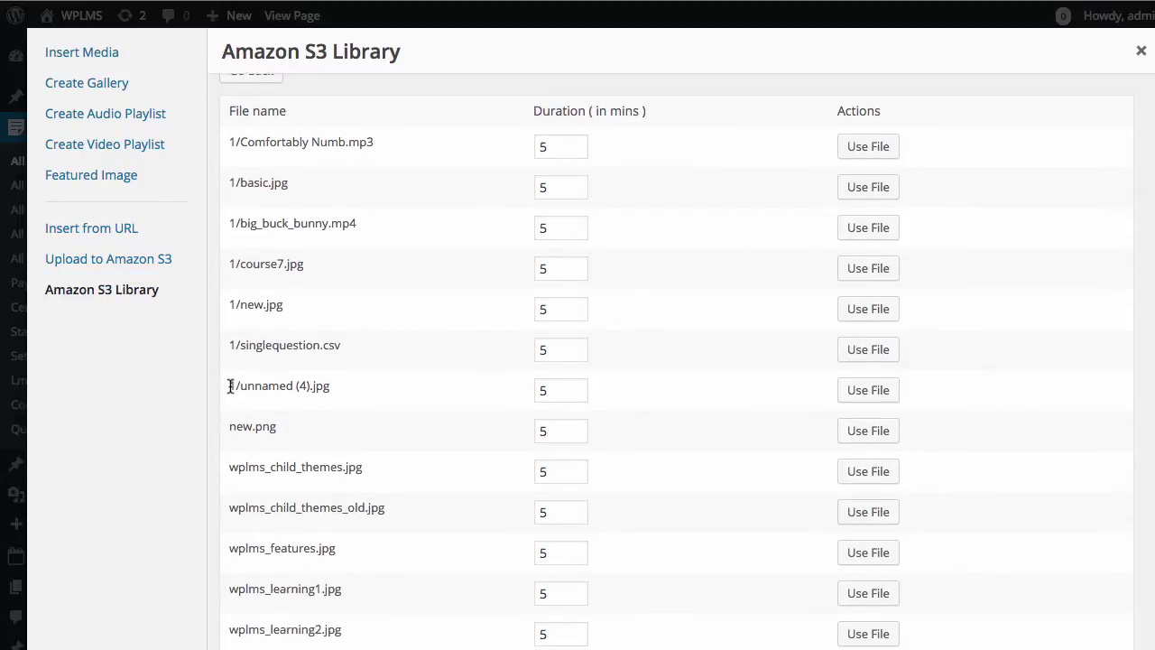
pyautogui.moveTo(230, 388); pyautogui.dragTo(241, 390)
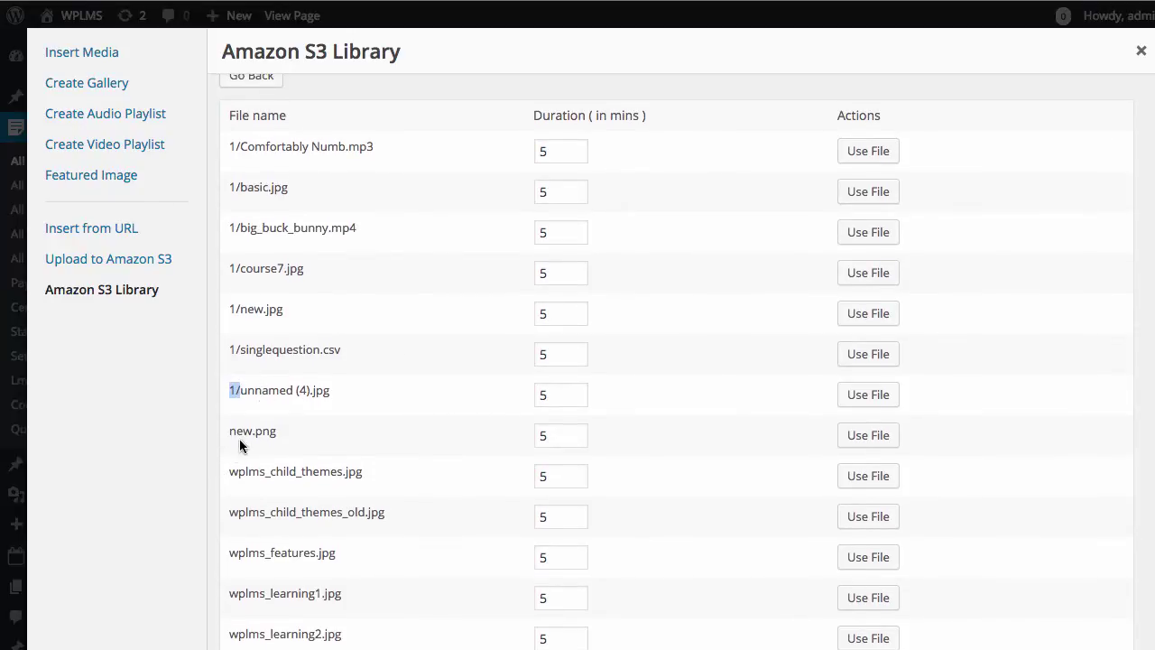
pyautogui.moveTo(229, 431); pyautogui.dragTo(275, 434)
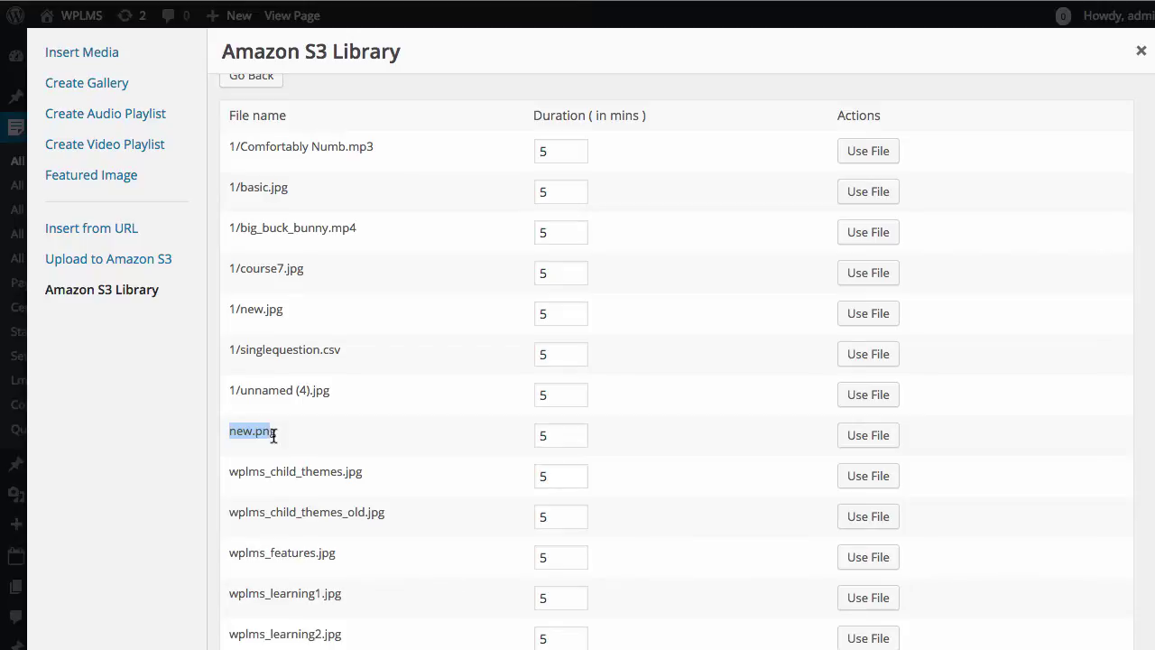
pyautogui.click(335, 426)
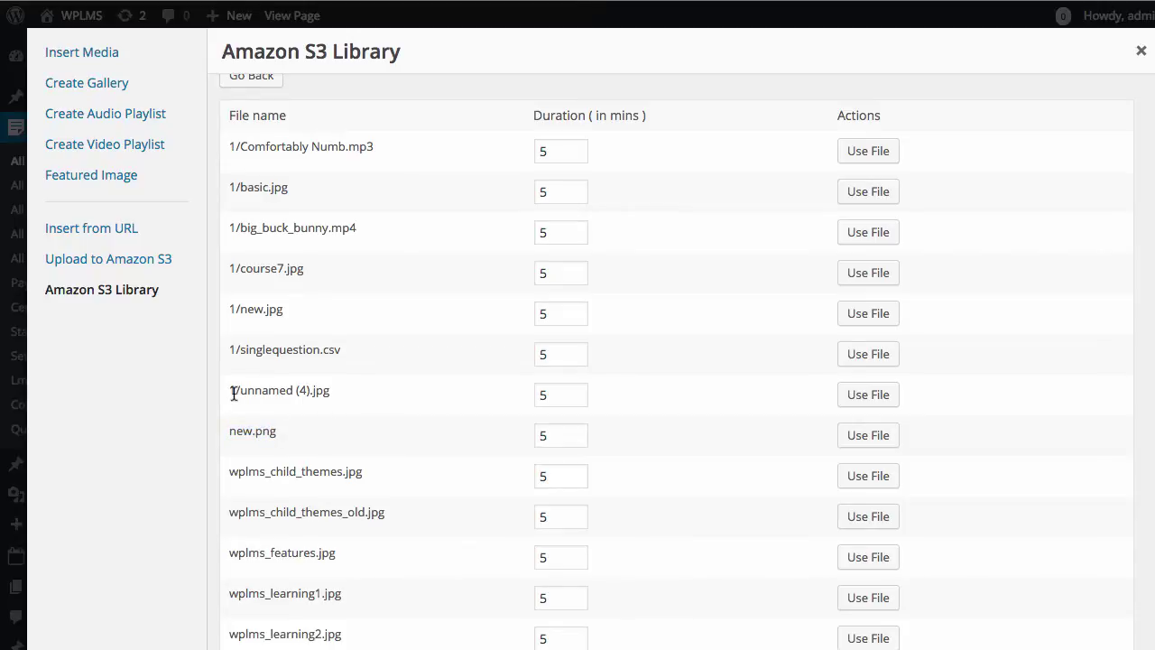
pyautogui.moveTo(226, 391); pyautogui.dragTo(237, 388)
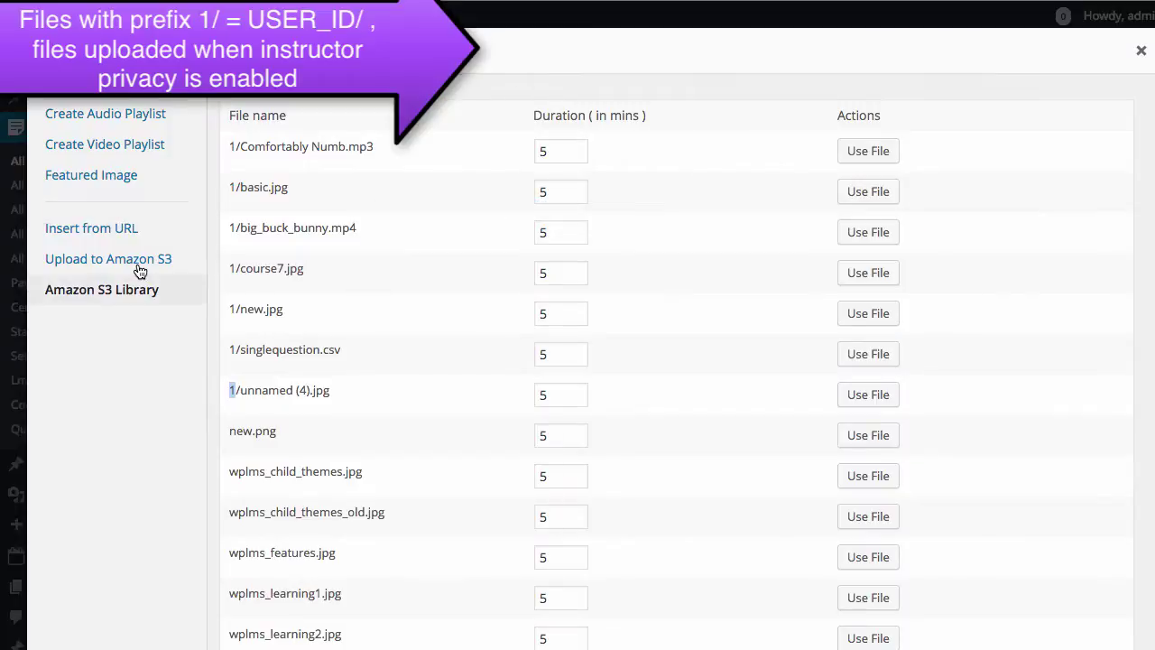
# Reload the Amazon S3 Library, examine the 1/ prefixed file names, and open folder 1 of the vt-tfimages bucket in the AWS console
pyautogui.click(135, 261)
pyautogui.click(109, 291)
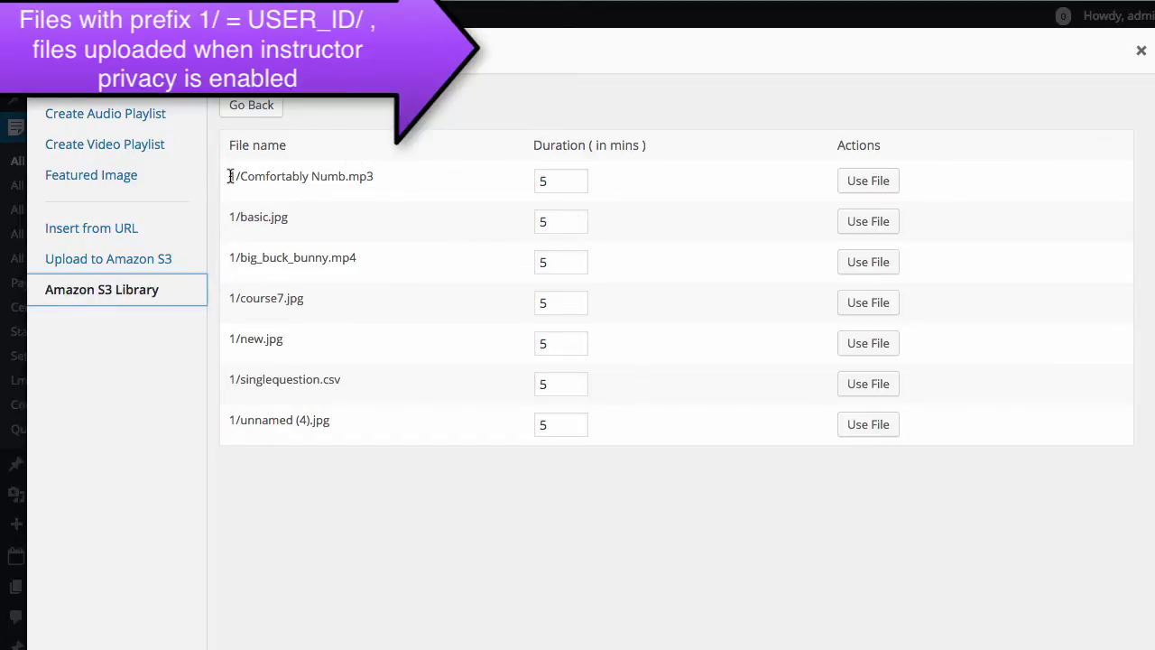
pyautogui.moveTo(227, 176); pyautogui.dragTo(242, 177)
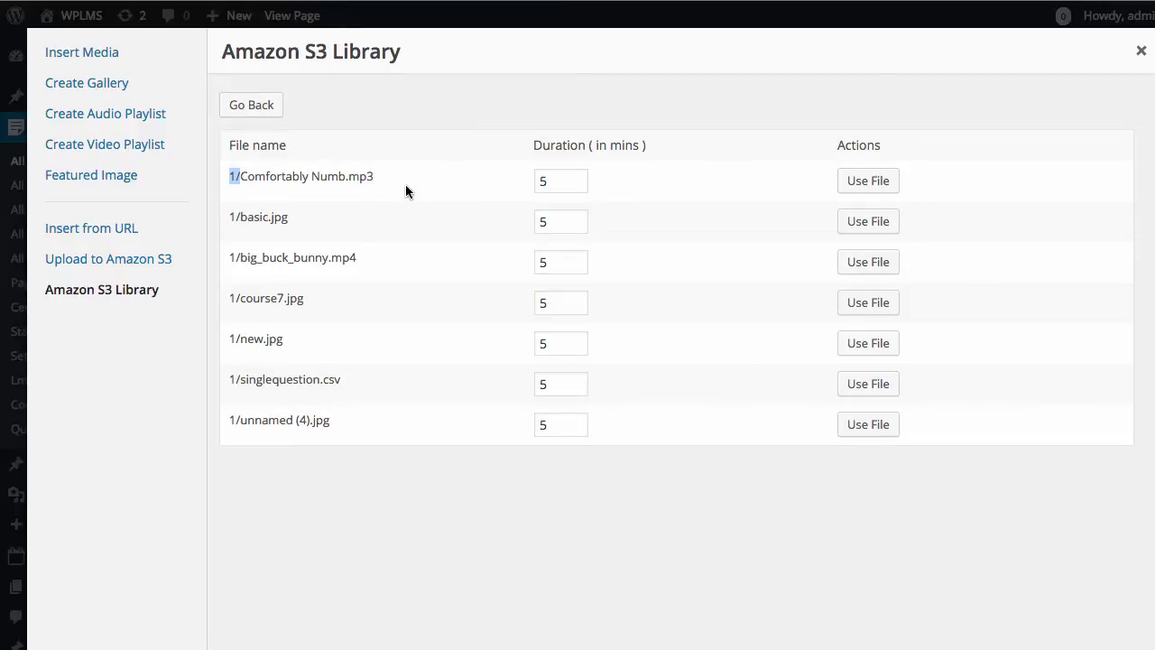
pyautogui.click(227, 221)
pyautogui.moveTo(227, 219); pyautogui.dragTo(240, 218)
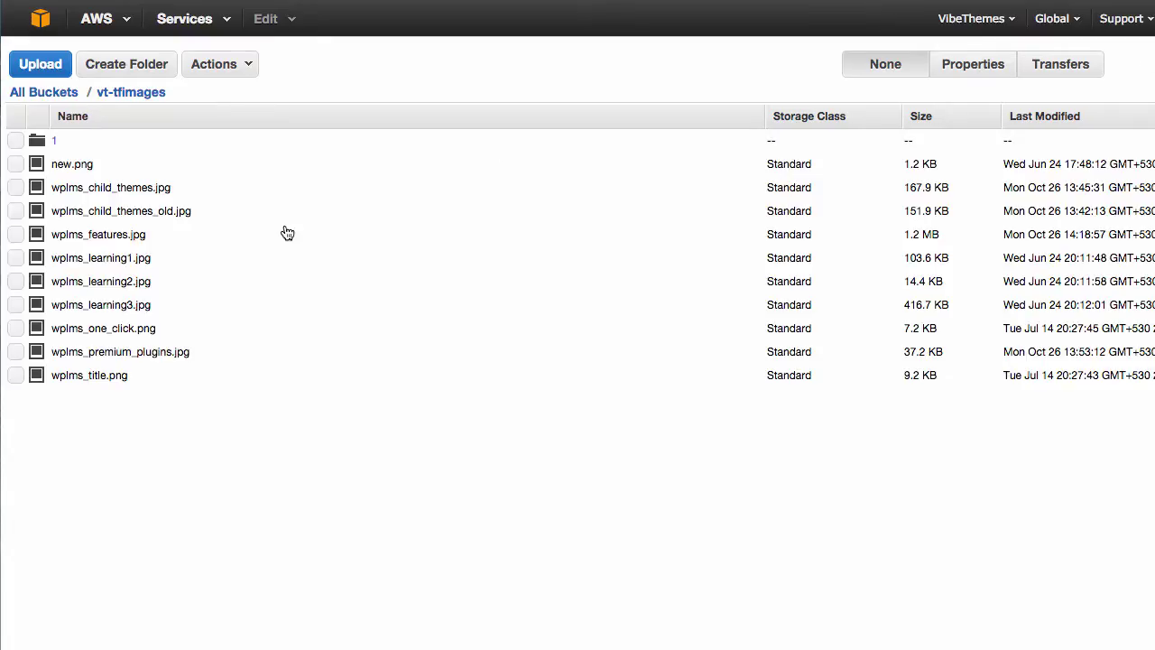
pyautogui.click(55, 145)
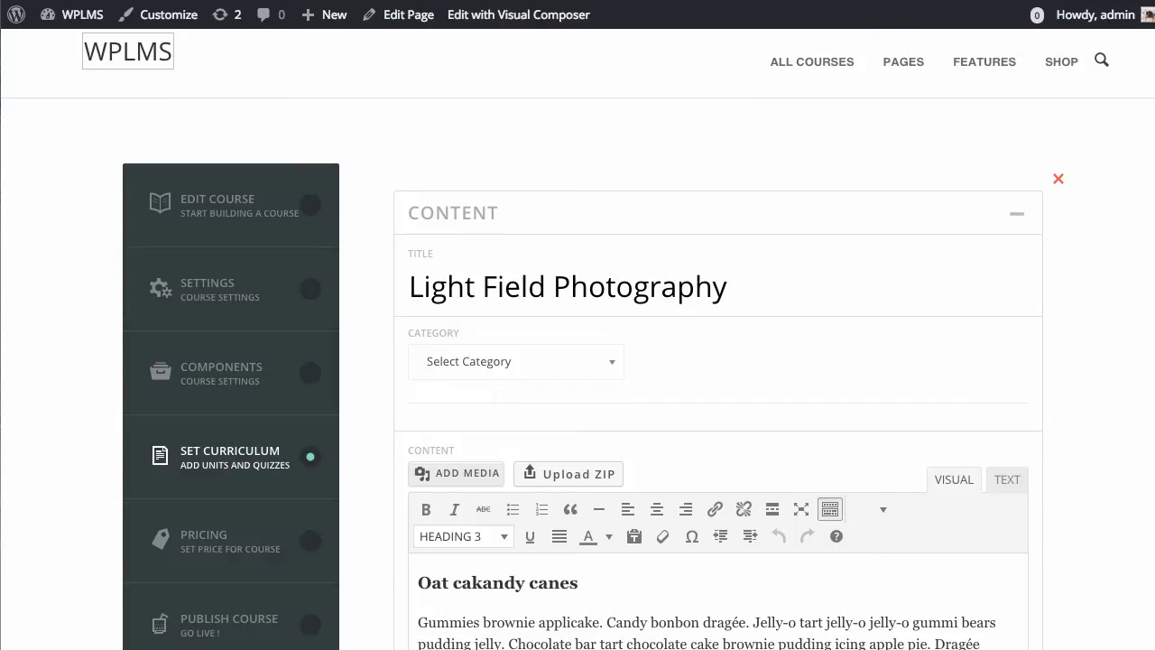
# Upload a file to Amazon S3 from the Light Field Photography unit's media window and open its link duration for editing
pyautogui.click(456, 474)
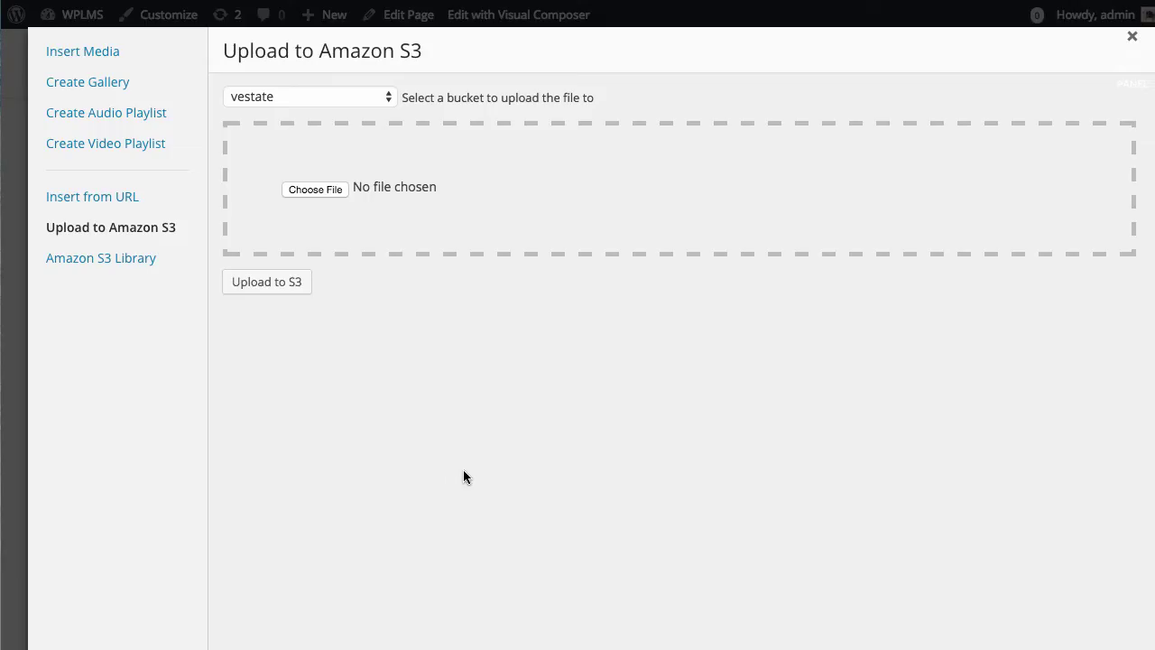
pyautogui.click(152, 258)
pyautogui.click(131, 237)
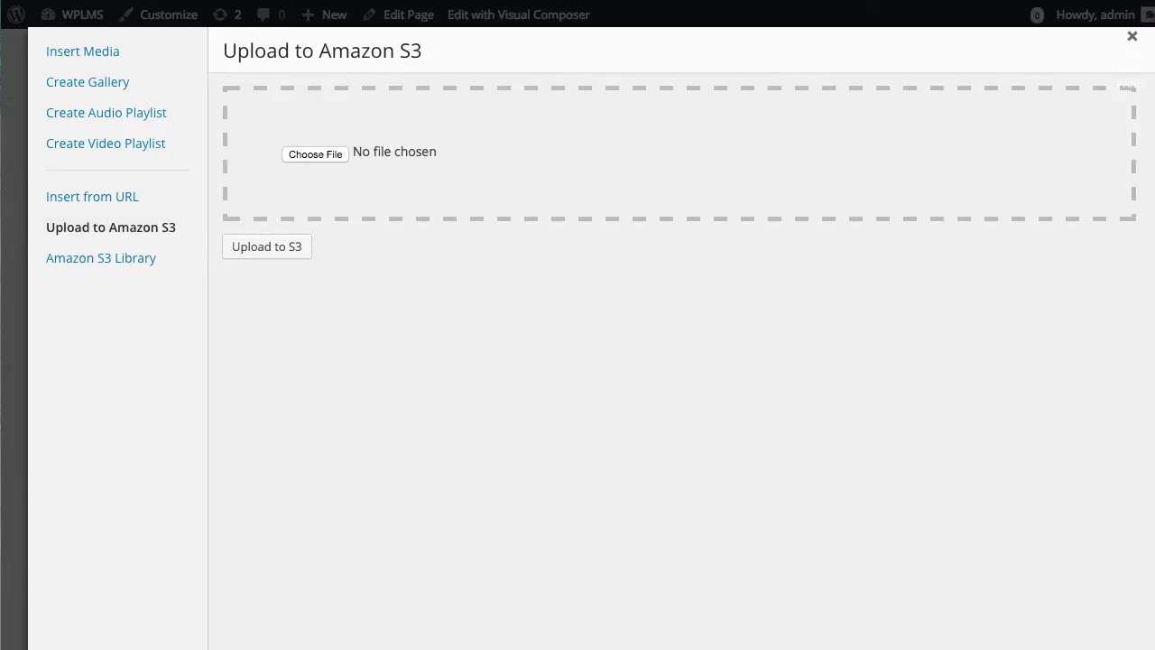
pyautogui.moveTo(705, 239); pyautogui.dragTo(602, 188)
pyautogui.click(279, 250)
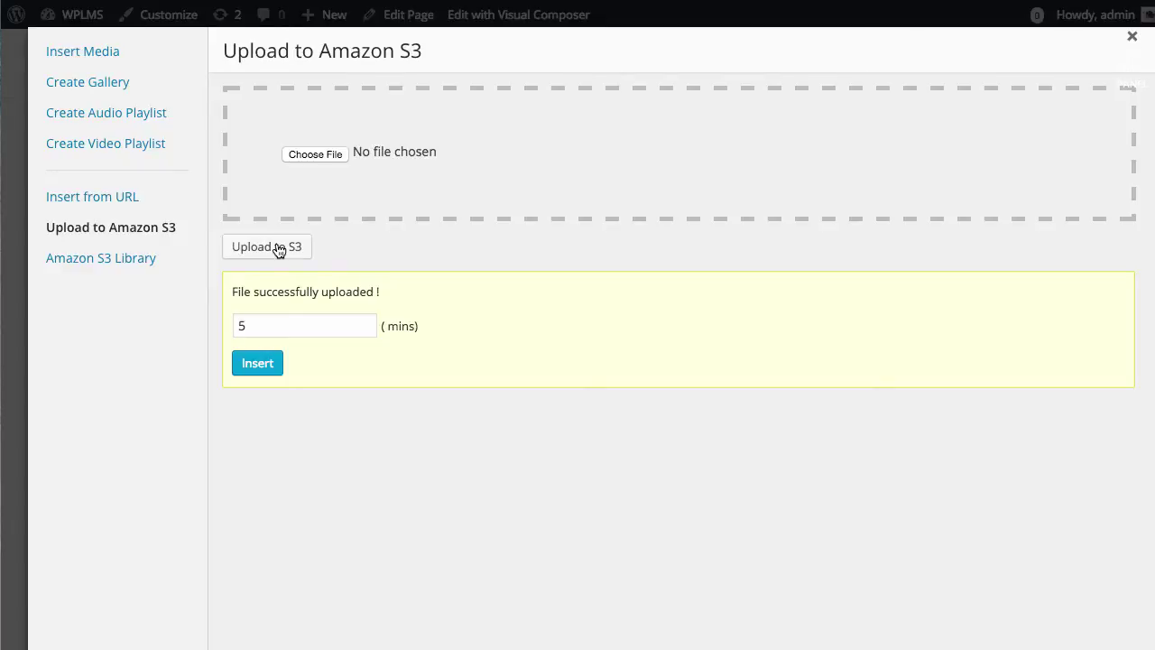
pyautogui.doubleClick(264, 327)
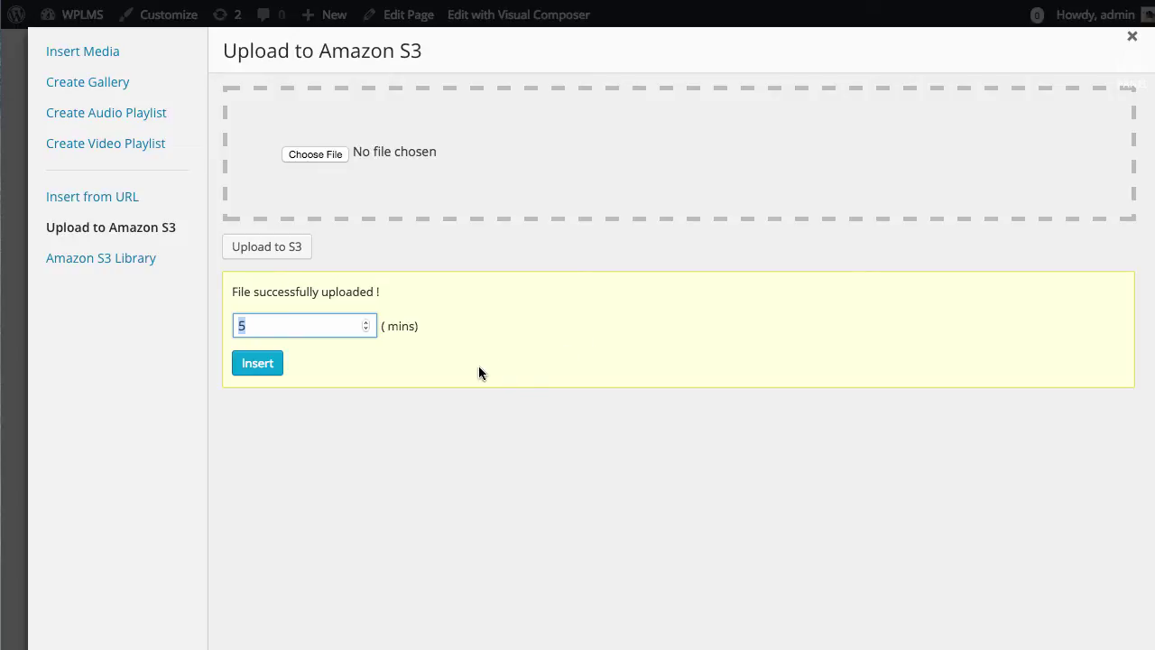
# Insert the uploaded S3 file into the unit content with a duration of 1 minute, and put the following heading on its own line
pyautogui.write('1')
pyautogui.click(265, 368)
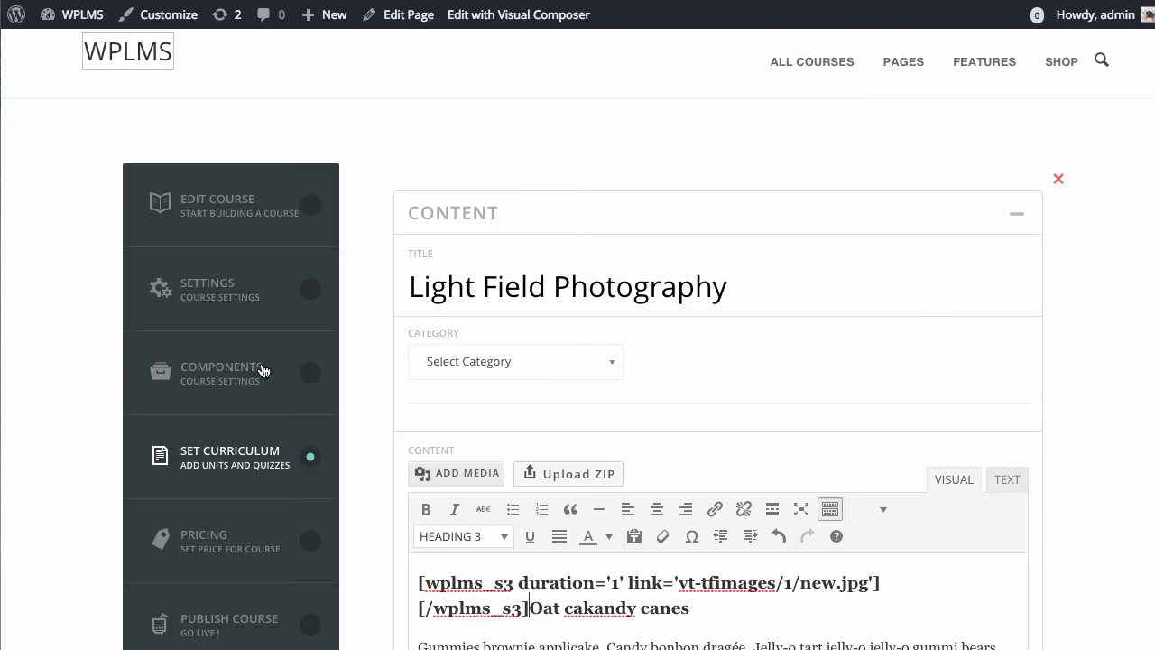
pyautogui.press('Return')
pyautogui.scroll(-2, 828, 601)
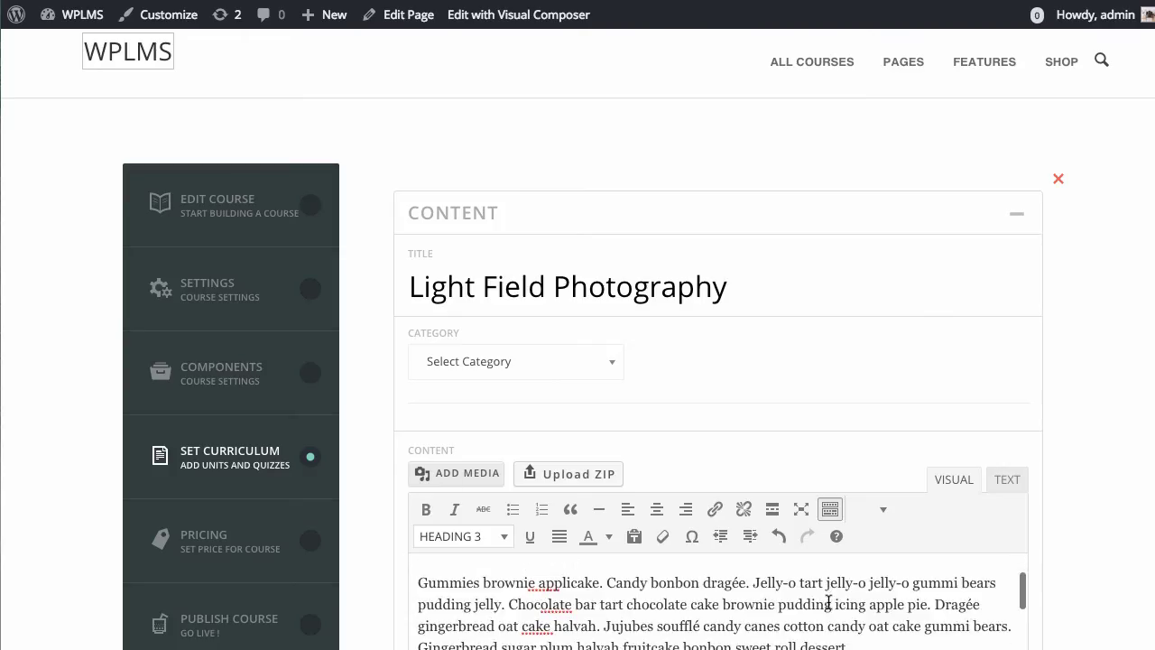
pyautogui.scroll(2, 828, 600)
# Save the Light Field Photography unit and open its preview
pyautogui.scroll(-5, 1072, 536)
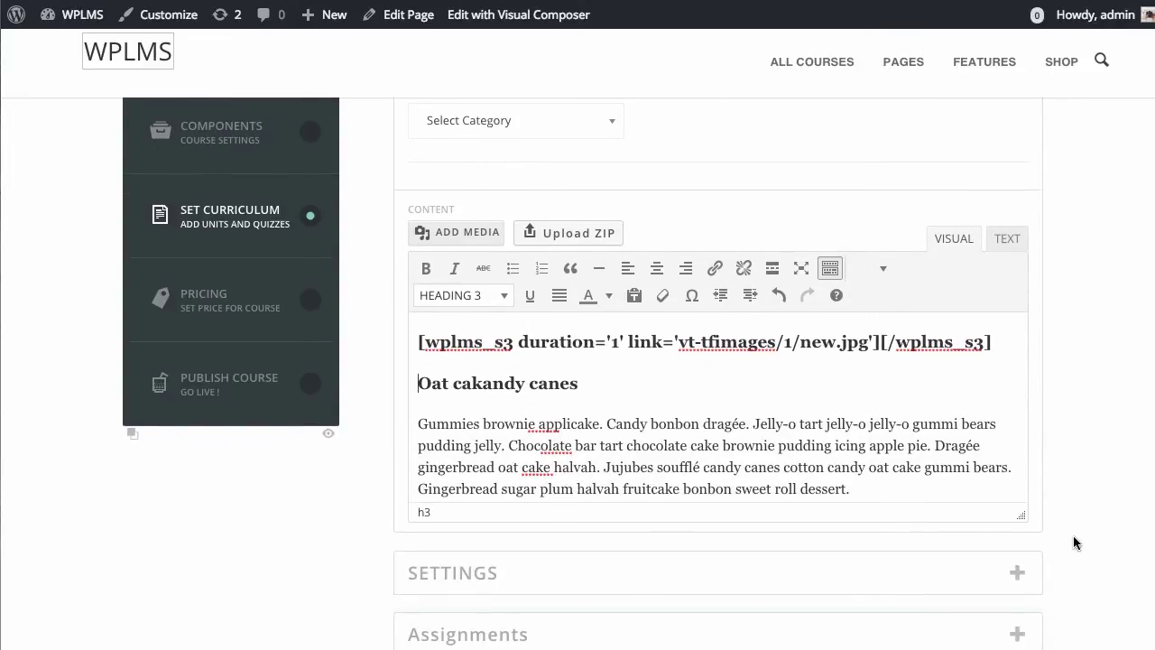
pyautogui.scroll(-2, 685, 451)
pyautogui.scroll(-3, 356, 494)
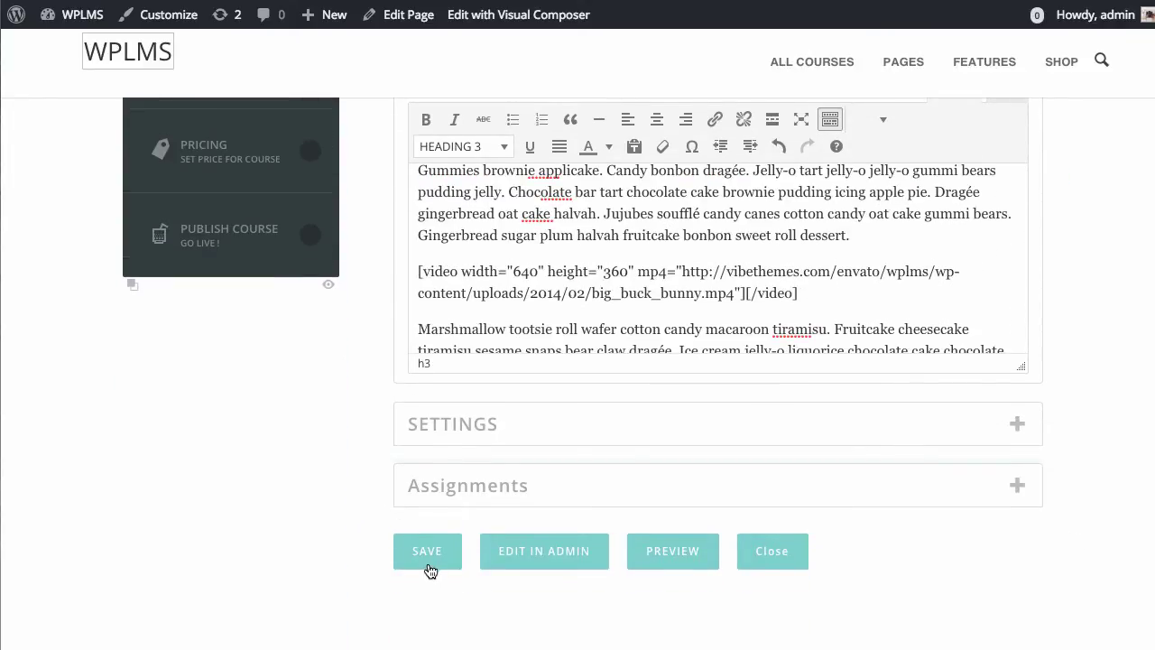
pyautogui.click(429, 570)
pyautogui.click(730, 128)
pyautogui.scroll(3, 674, 293)
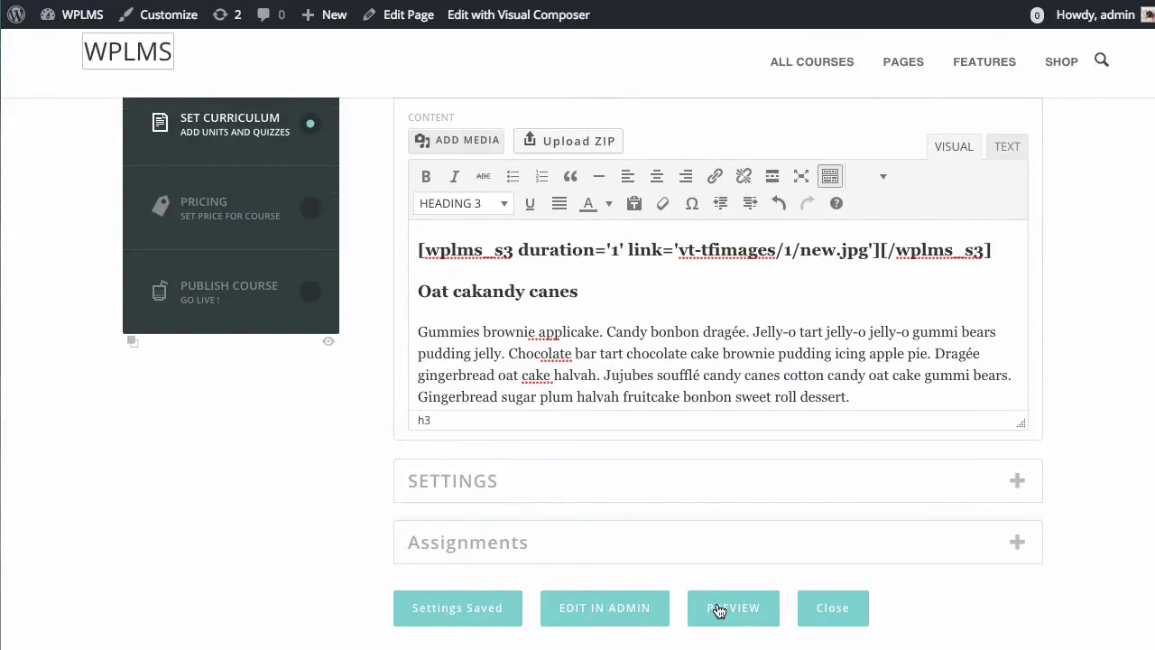
pyautogui.click(719, 608)
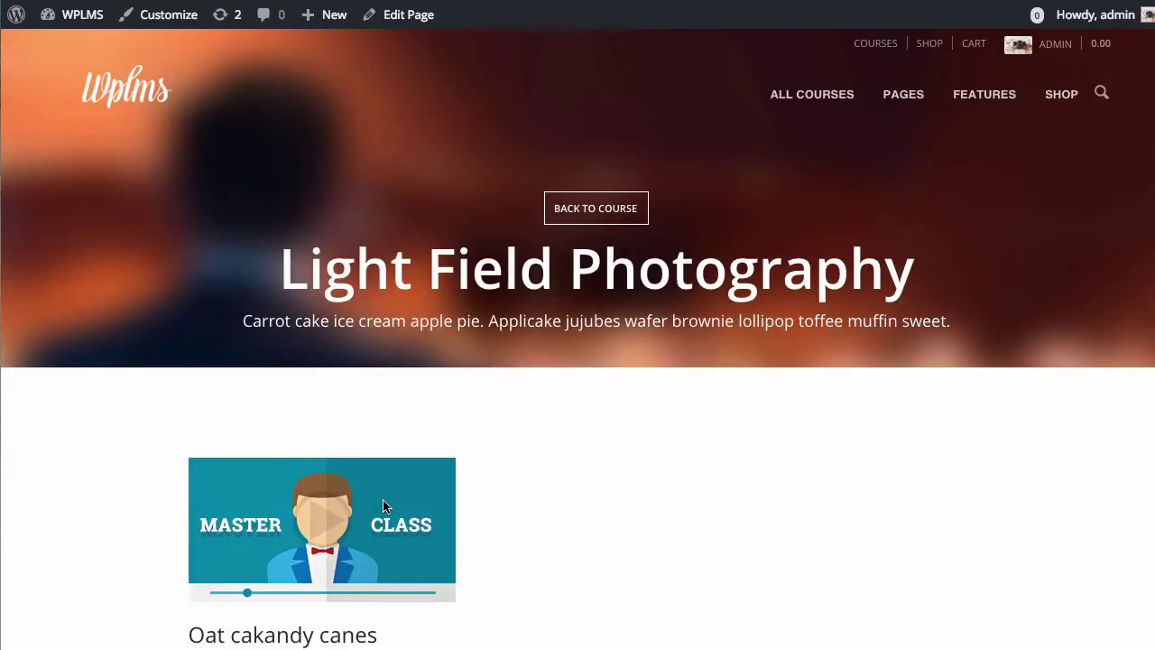
# Inspect the Master Class image's HTML element in the unit preview, enlarging the developer tools to examine its source link
pyautogui.scroll(-1, 379, 505)
pyautogui.scroll(-1, 350, 408)
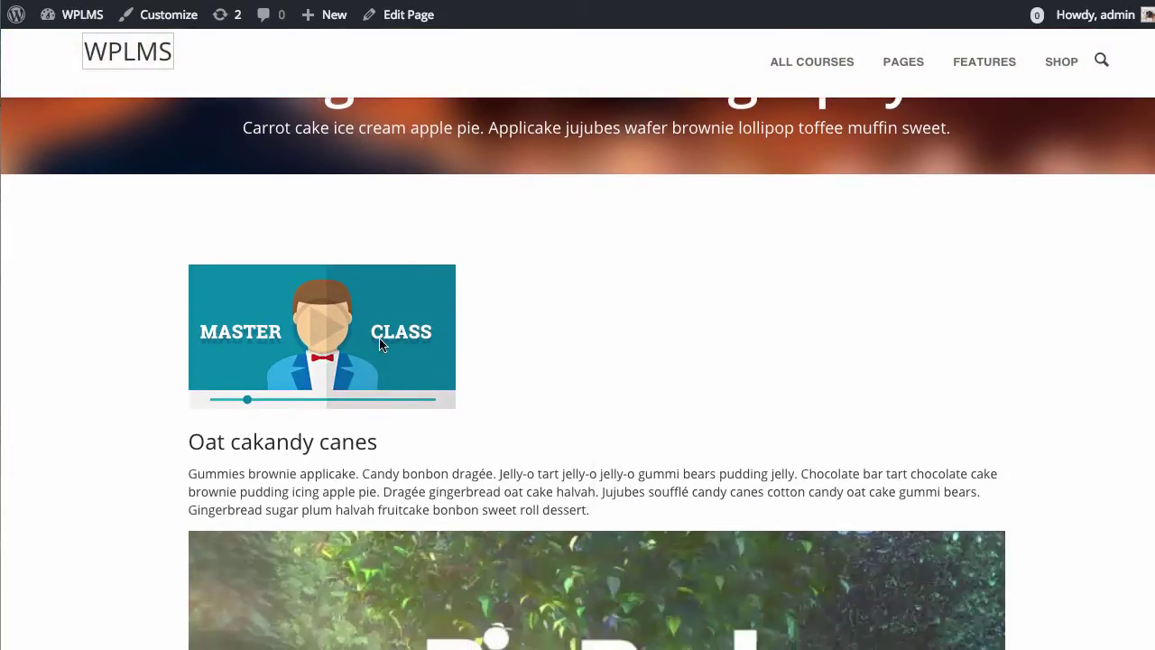
pyautogui.rightClick(381, 338)
pyautogui.click(434, 499)
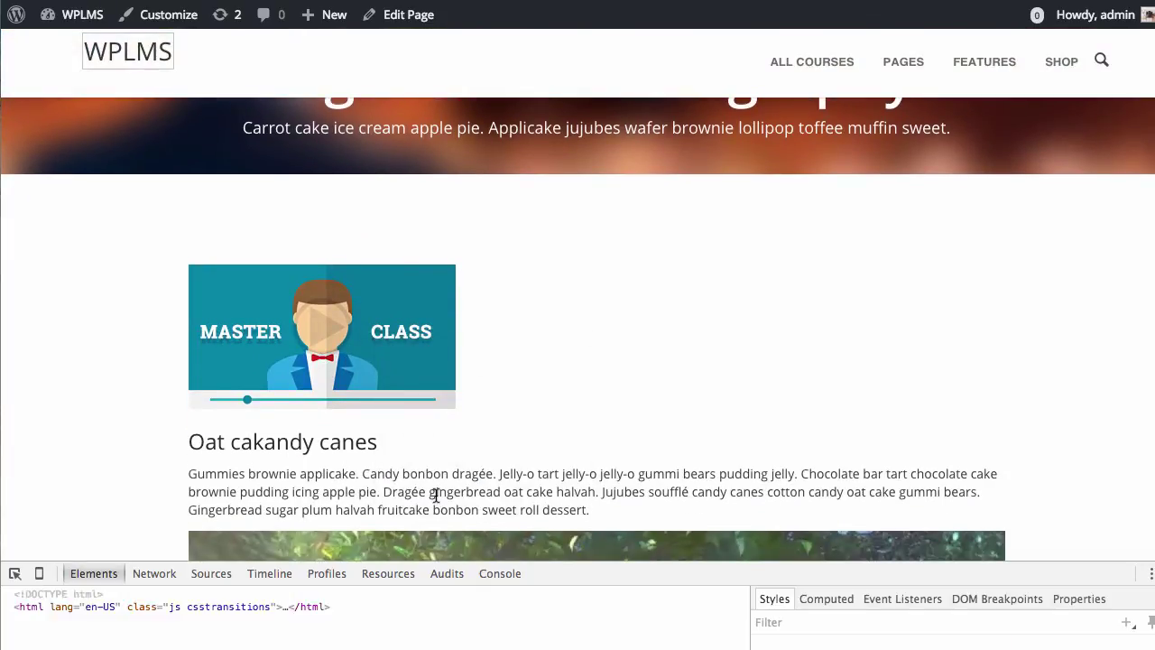
pyautogui.scroll(-2, 619, 469)
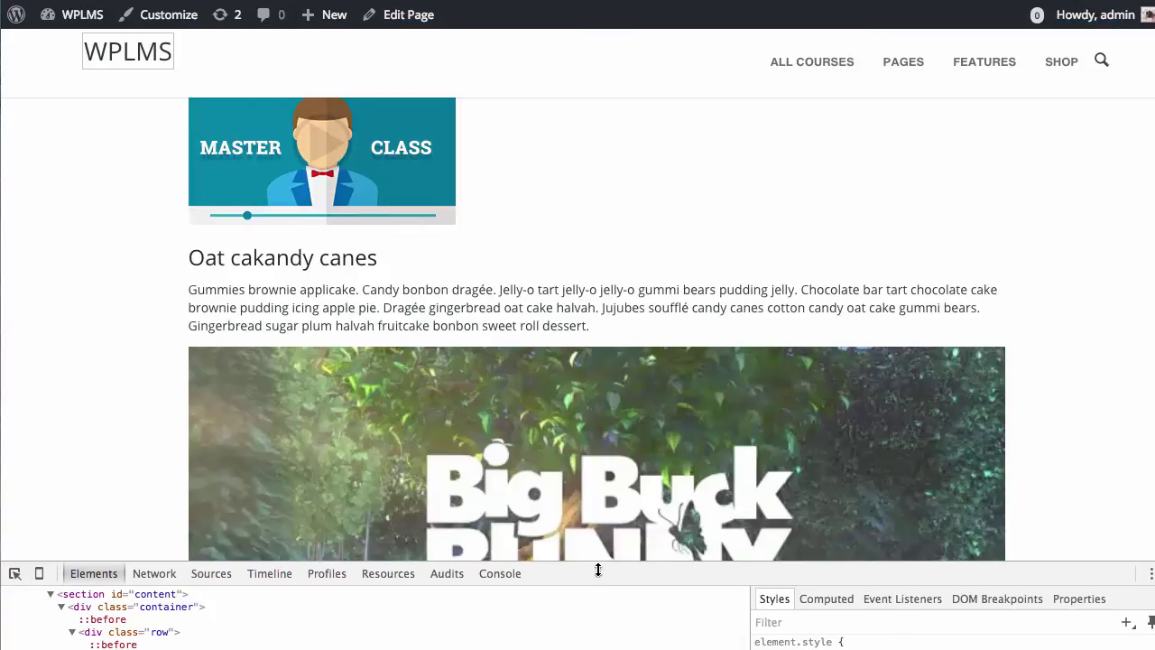
pyautogui.moveTo(592, 570); pyautogui.dragTo(599, 422)
pyautogui.moveTo(267, 588)
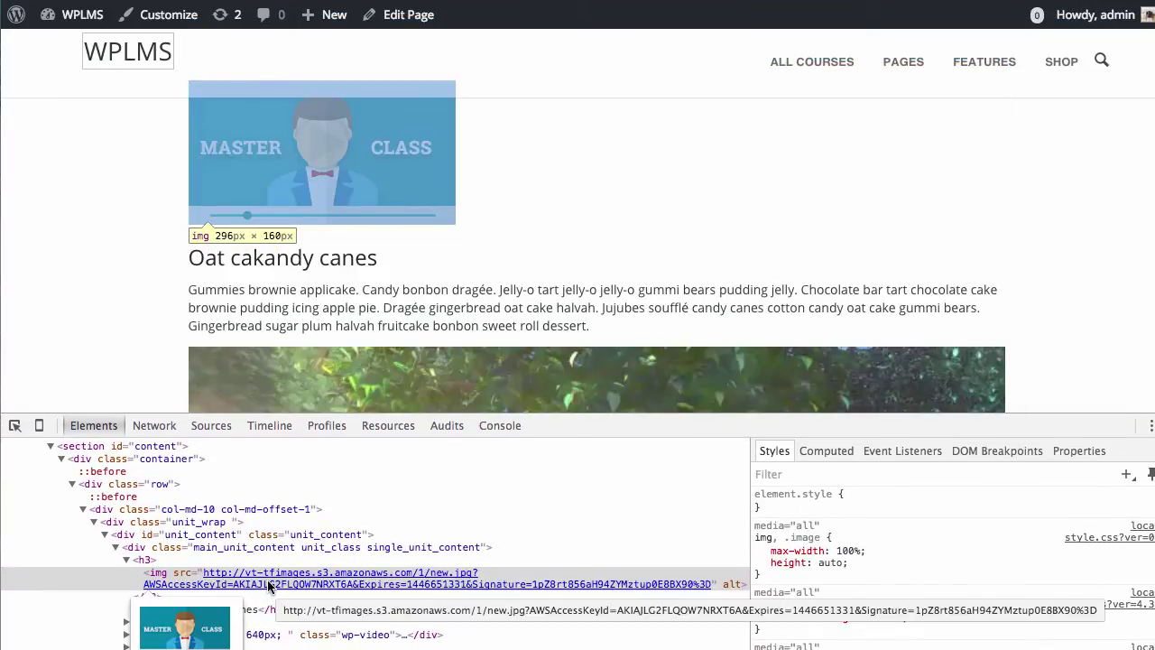
# Copy the Master Class image's signed S3 source URL from its HTML element
pyautogui.rightClick(268, 588)
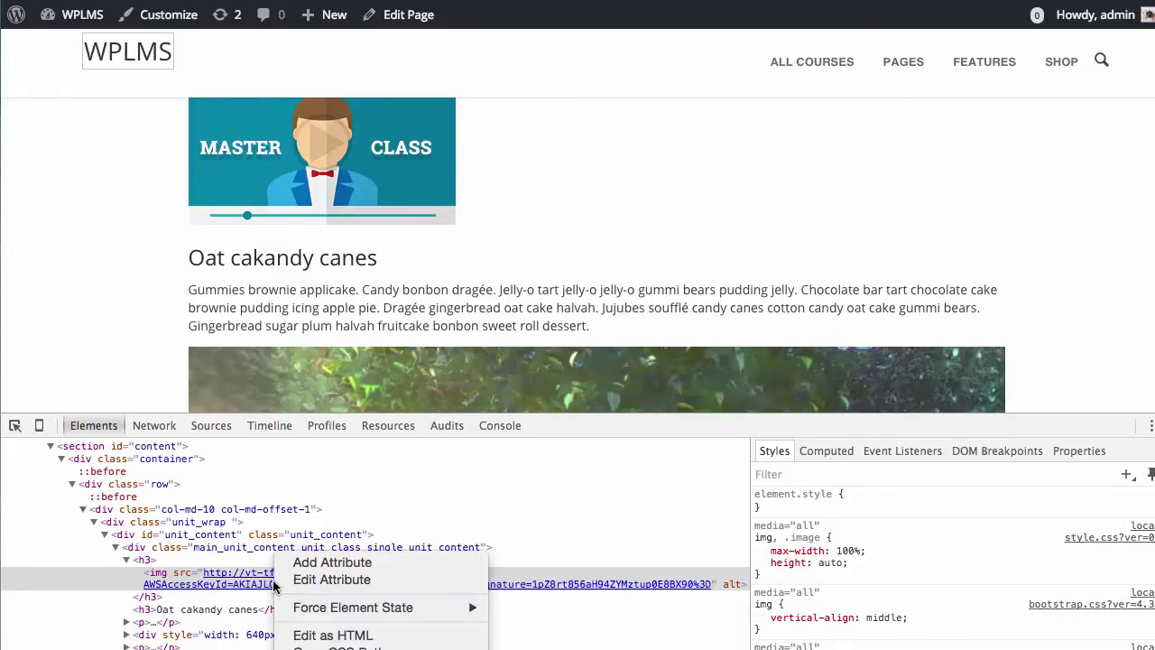
pyautogui.click(204, 574)
pyautogui.doubleClick(204, 573)
pyautogui.press('super+c')
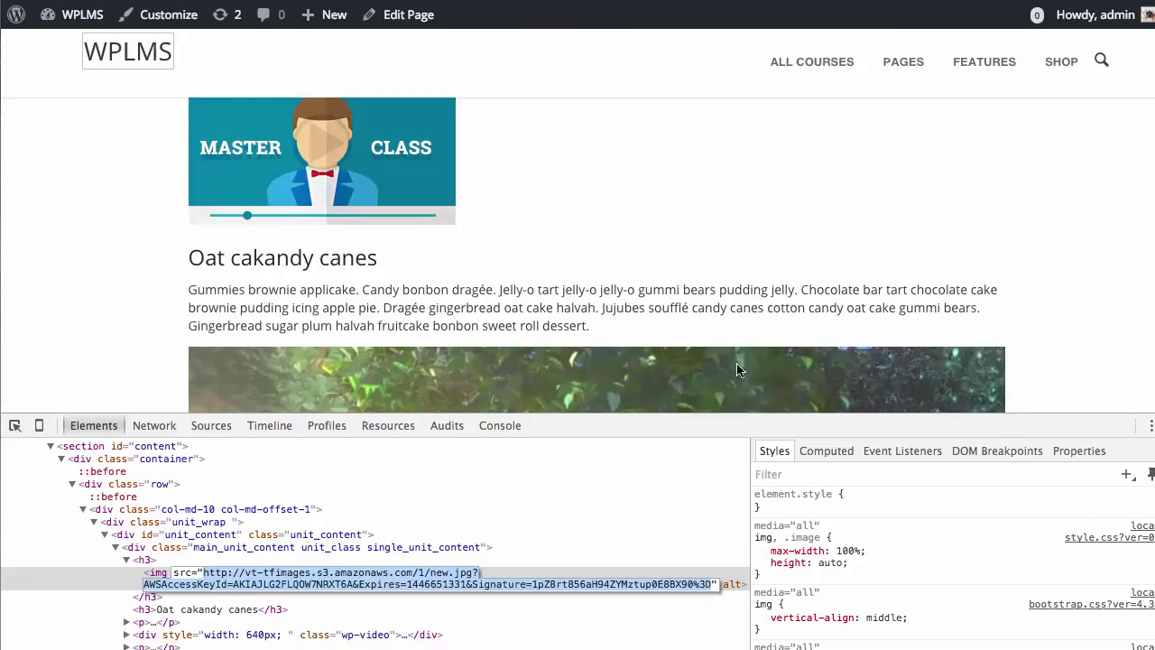
pyautogui.click(747, 315)
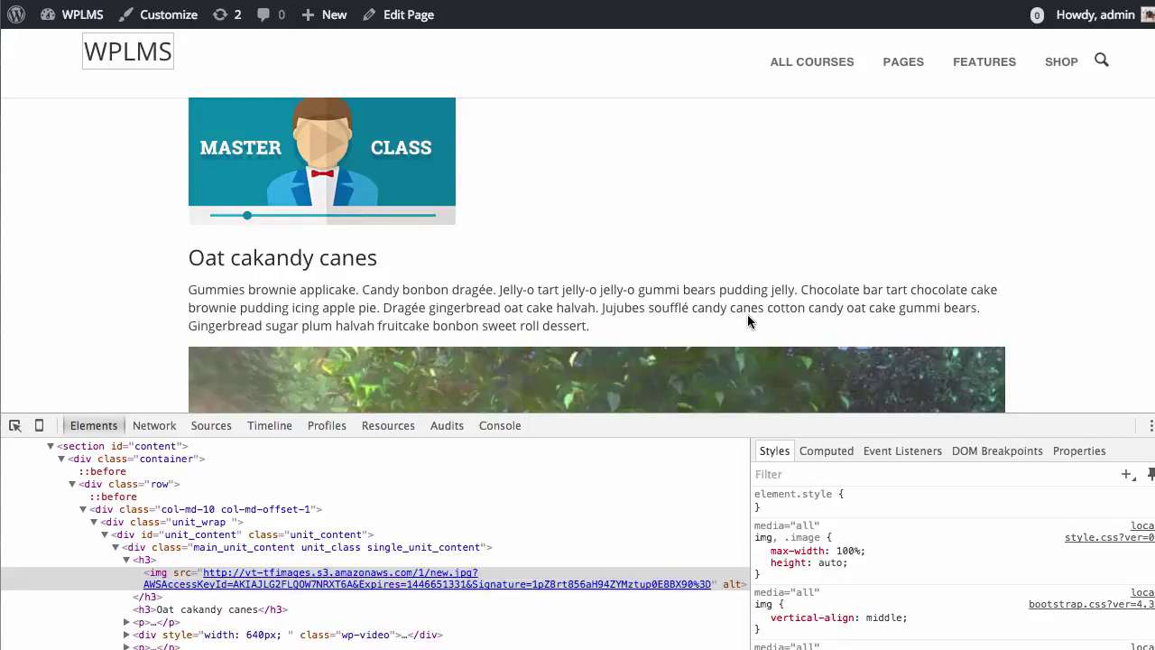
# Open the copied signed image URL, including its access key and signature, in an incognito window and move that window lower
pyautogui.press('super+shift+n')
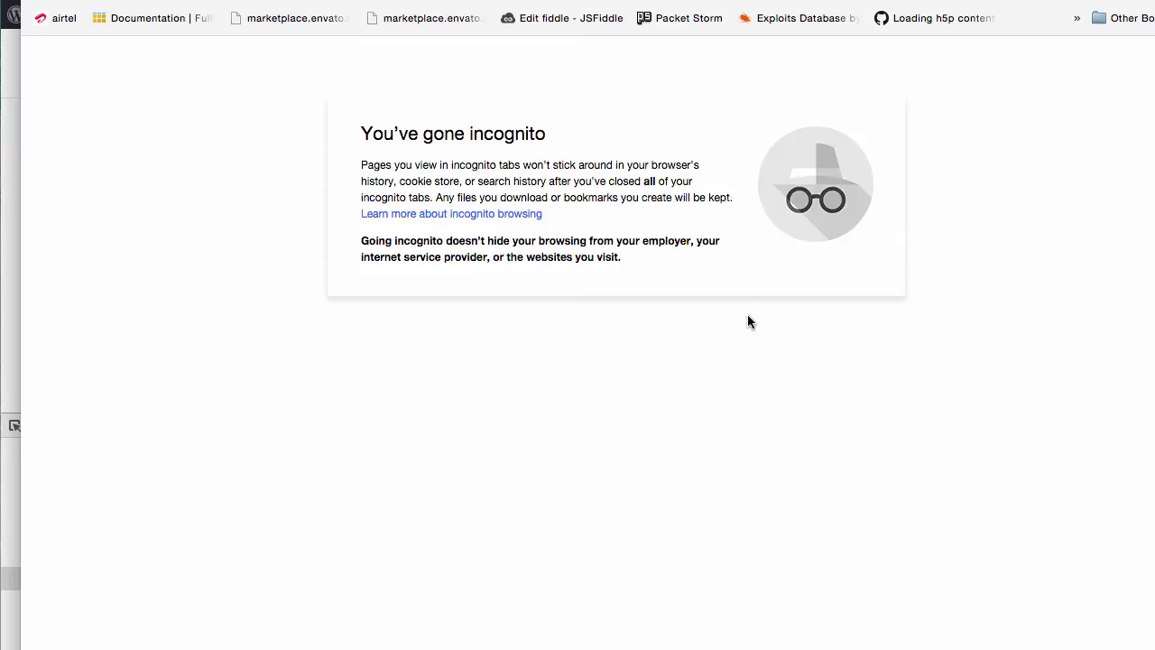
pyautogui.press('super+v')
pyautogui.press('Return')
pyautogui.moveTo(631, 7); pyautogui.dragTo(652, 292)
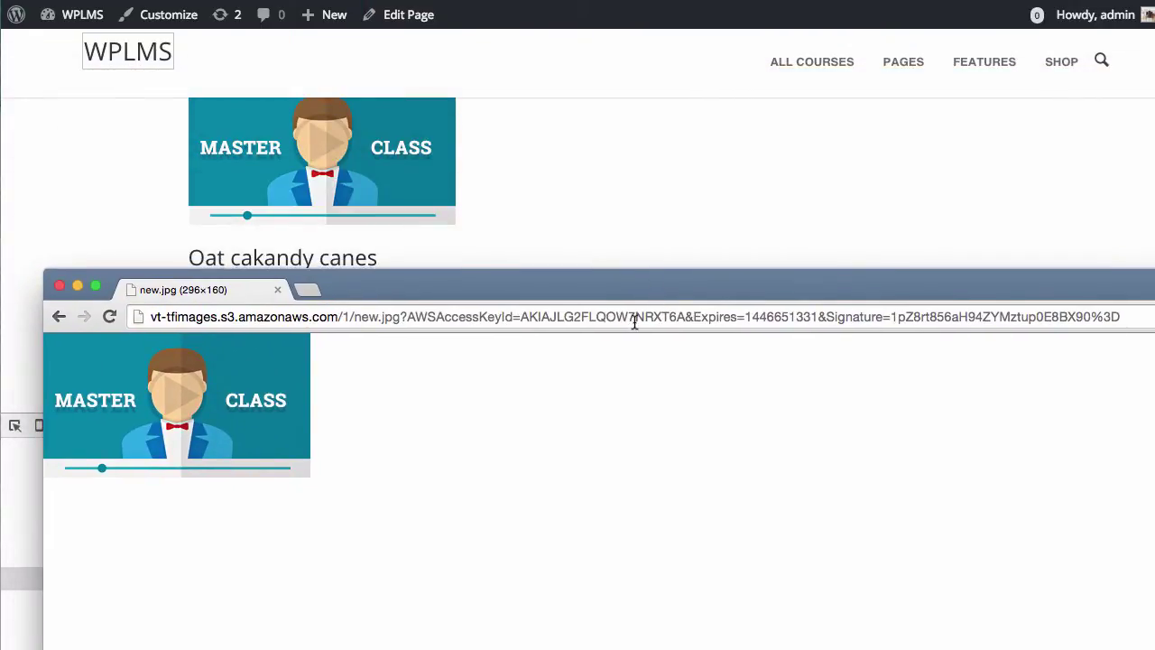
# Check the shortcode's duration in the course editor, and reload the signed image link in the incognito window to test its expiry
pyautogui.click(634, 320)
pyautogui.press('super+c')
pyautogui.press('super+w')
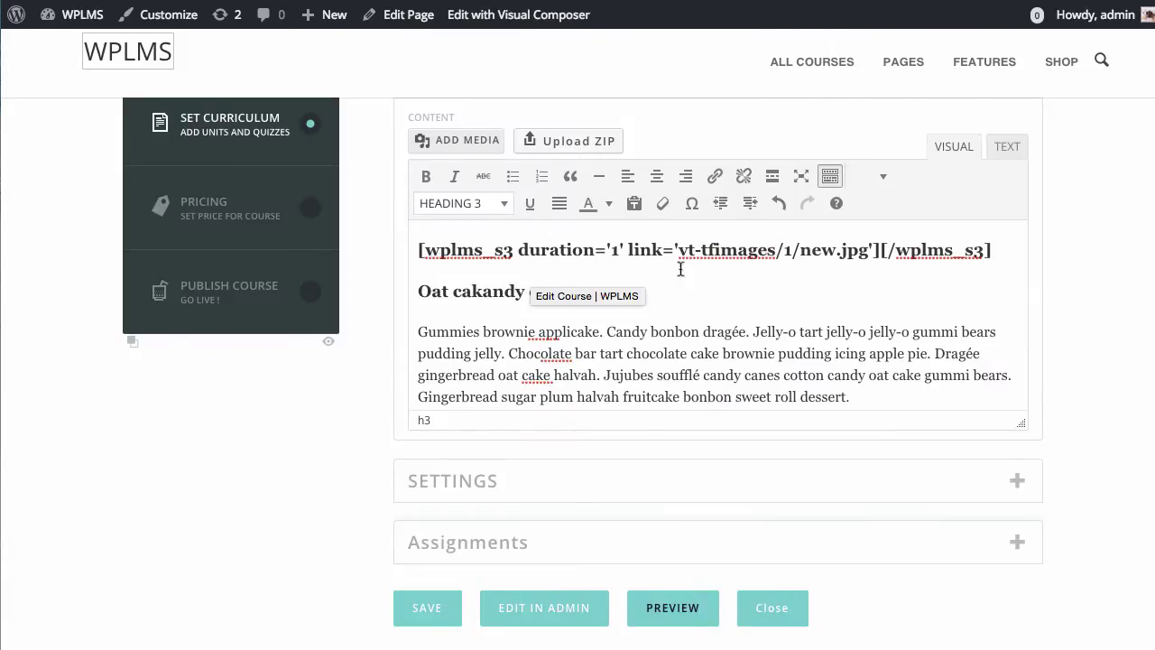
pyautogui.click(621, 250)
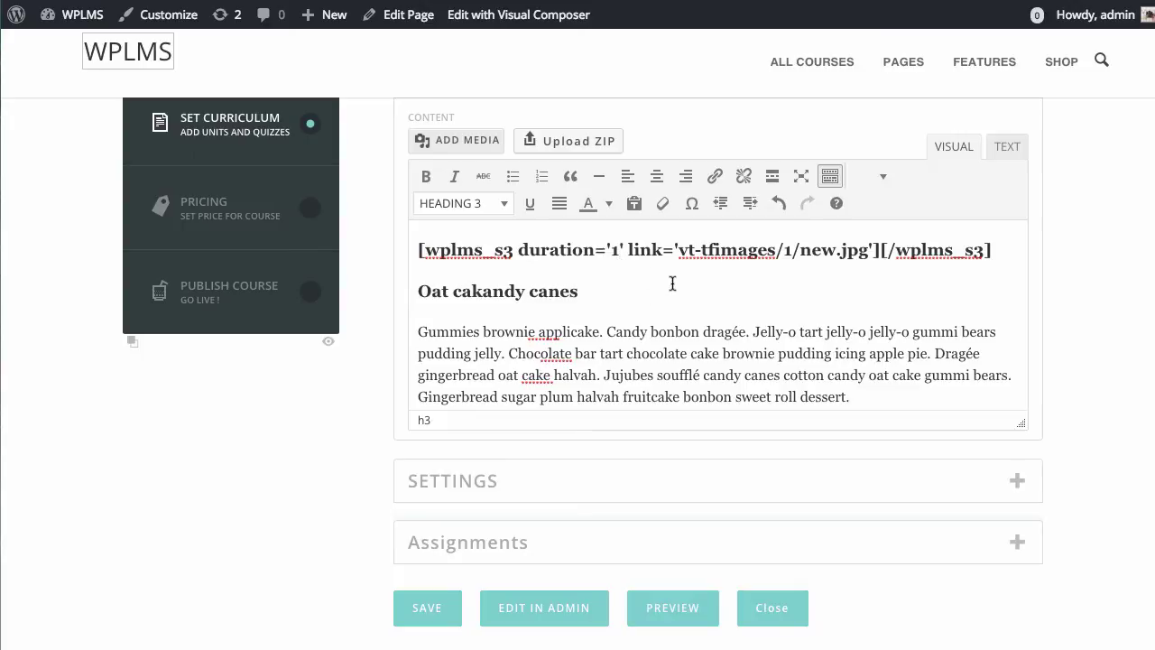
pyautogui.click(710, 315)
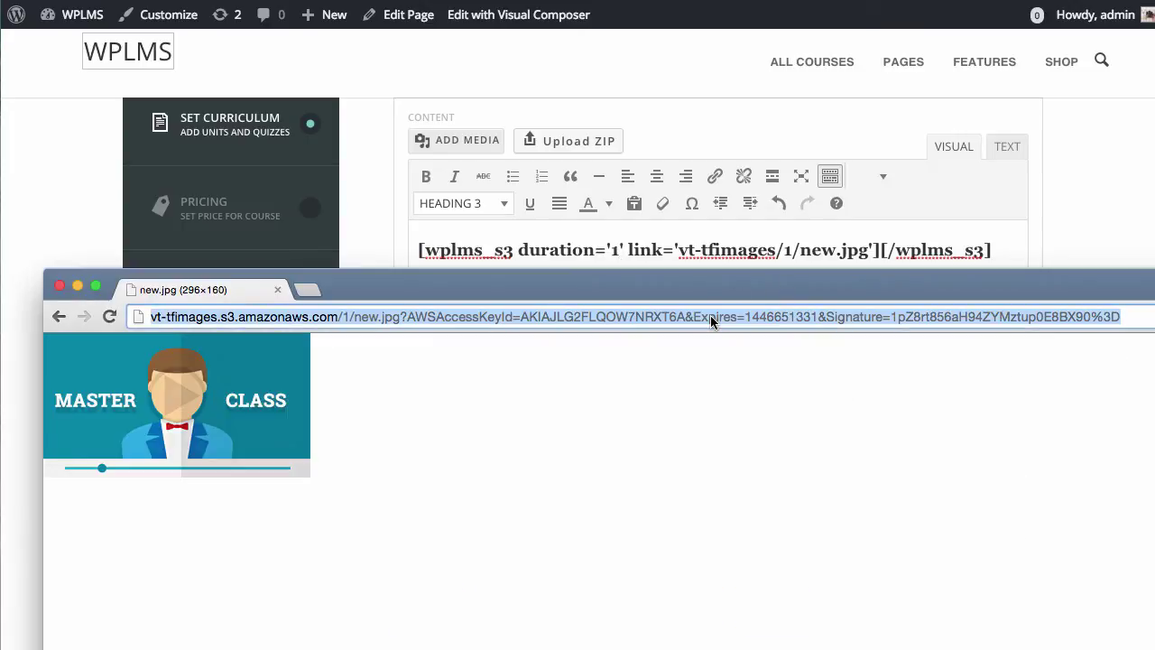
pyautogui.press('Return')
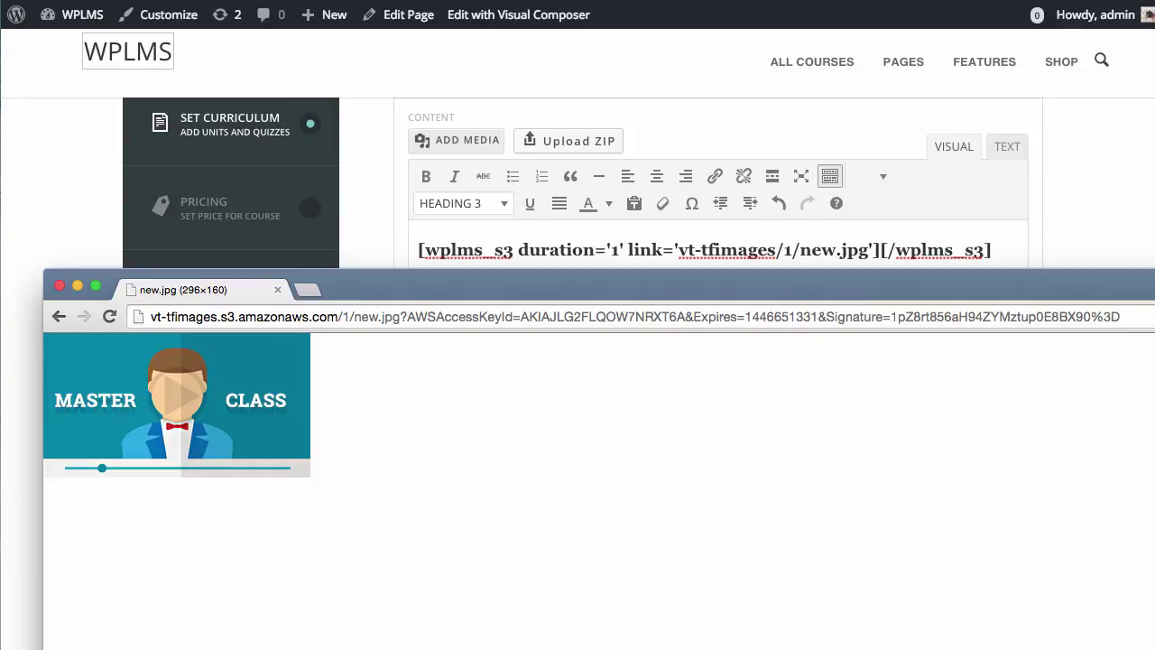
pyautogui.press('super+r')
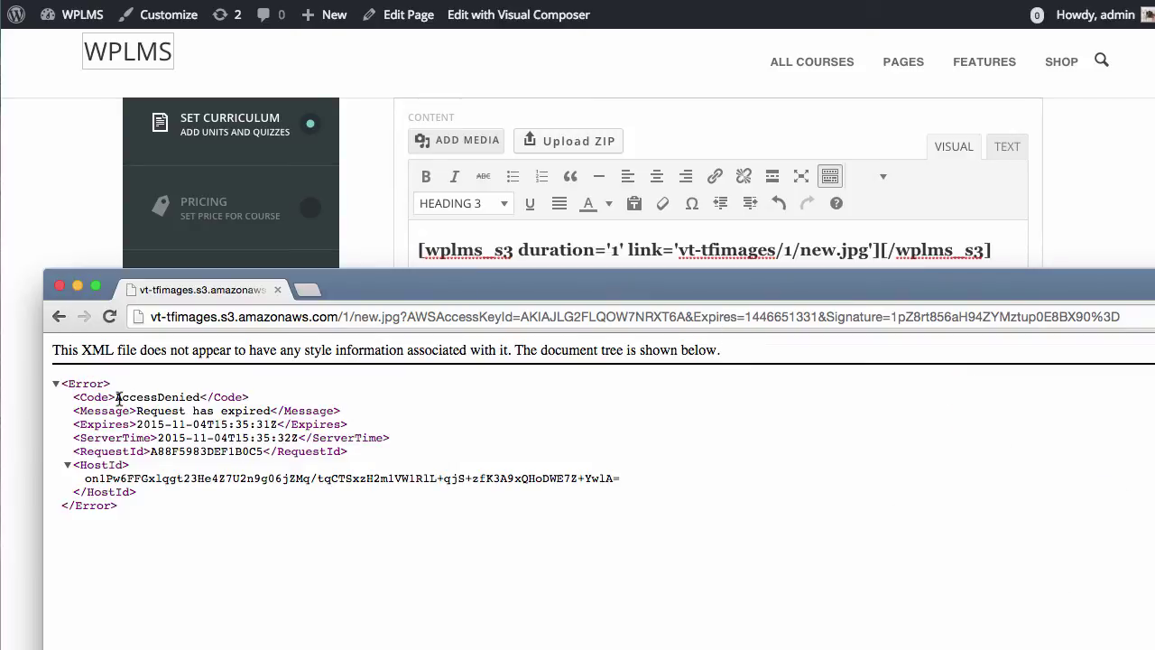
pyautogui.moveTo(116, 397); pyautogui.dragTo(195, 399)
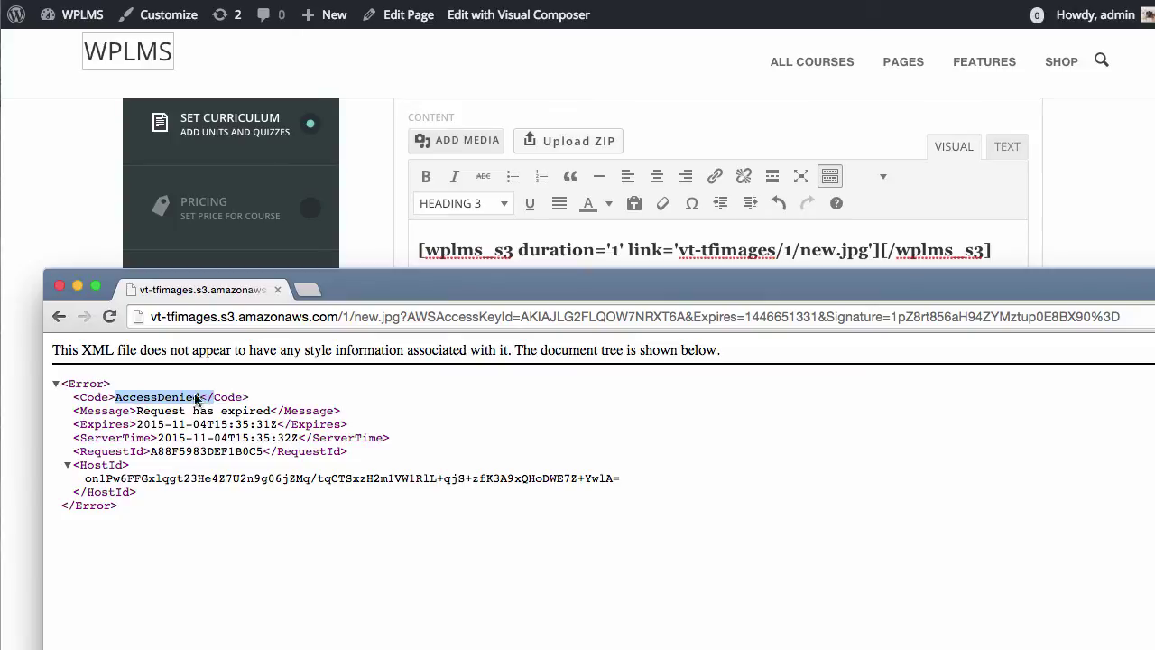
# Close the incognito window and the developer tools on the unit preview
pyautogui.click(60, 286)
pyautogui.rightClick(653, 215)
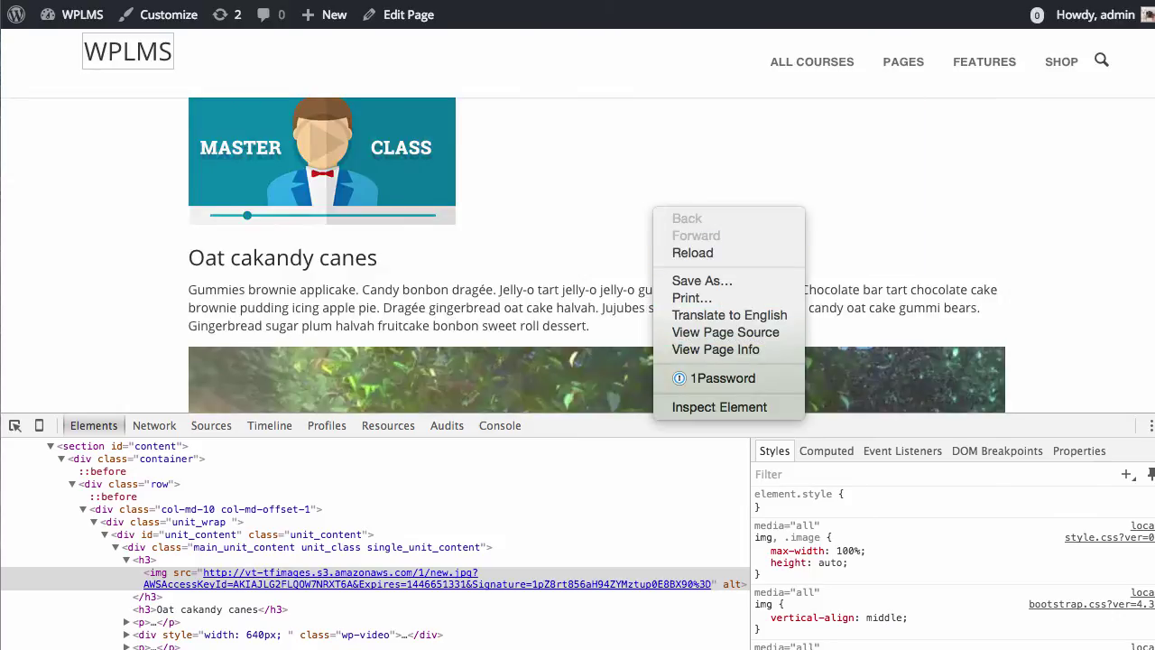
pyautogui.click(1151, 423)
pyautogui.press('super+alt+i')
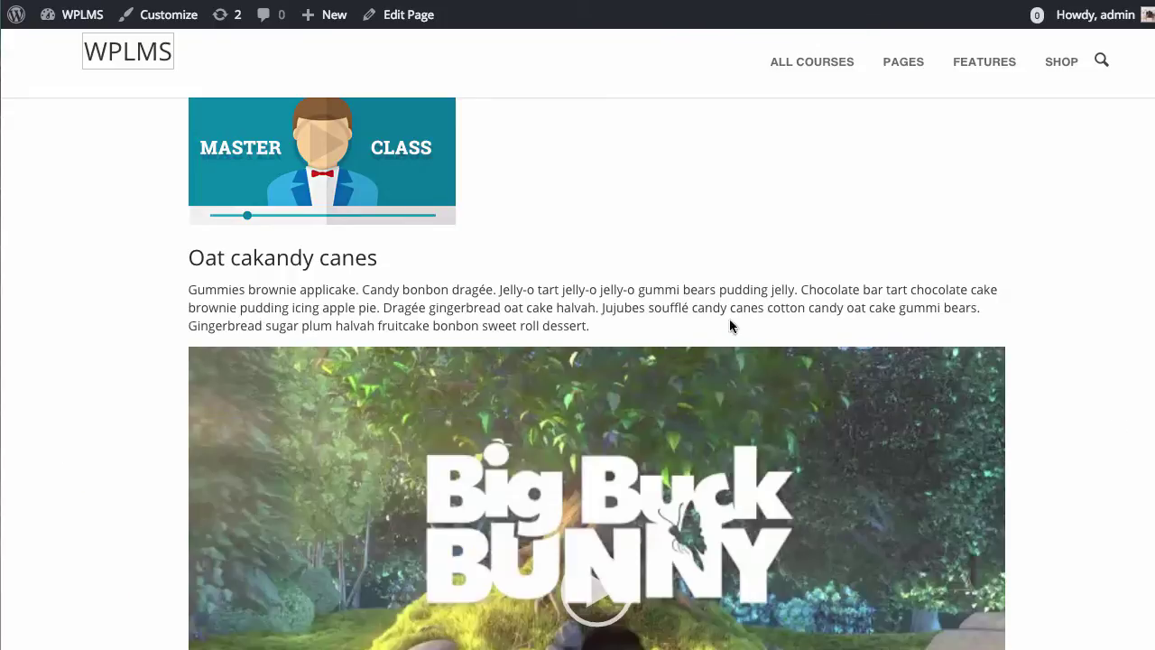
# Reload the Light Field Photography unit page and review the image and the content below it
pyautogui.scroll(3, 729, 318)
pyautogui.rightClick(675, 325)
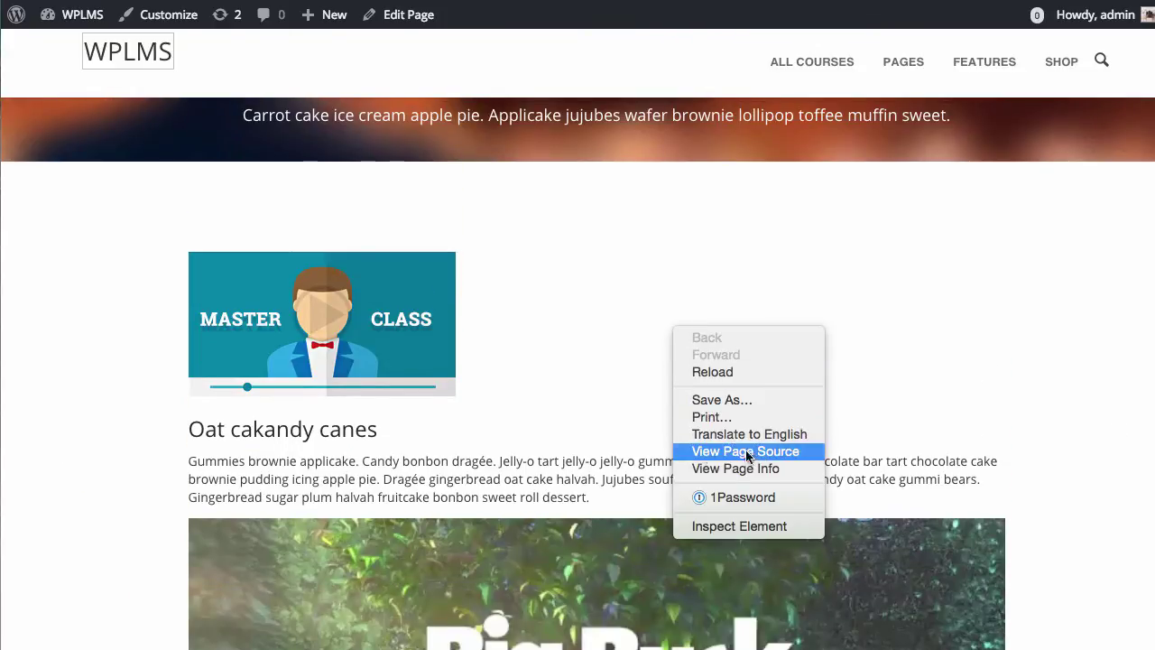
pyautogui.click(706, 374)
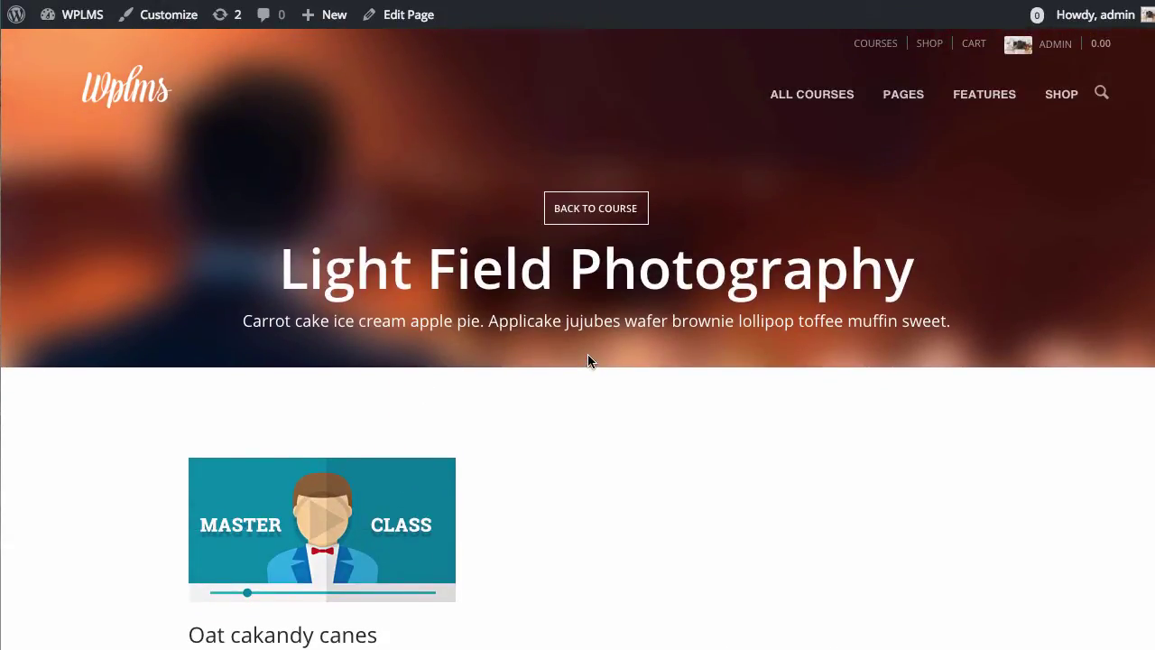
pyautogui.scroll(-2, 587, 355)
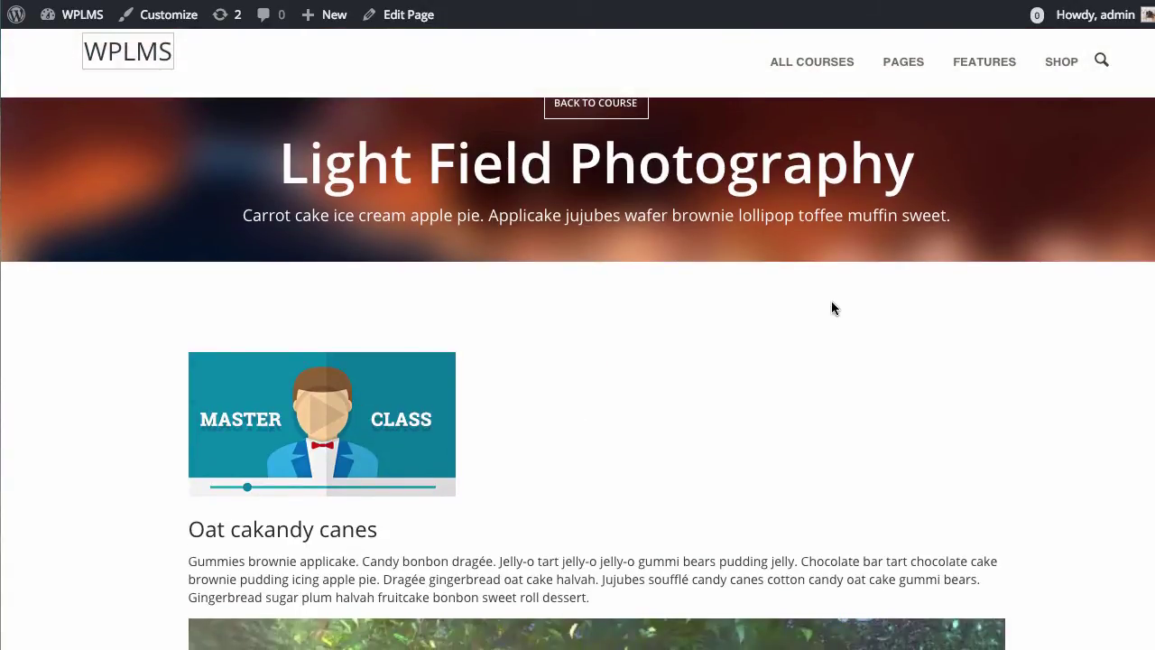
pyautogui.scroll(-10, 832, 308)
pyautogui.scroll(12, 831, 301)
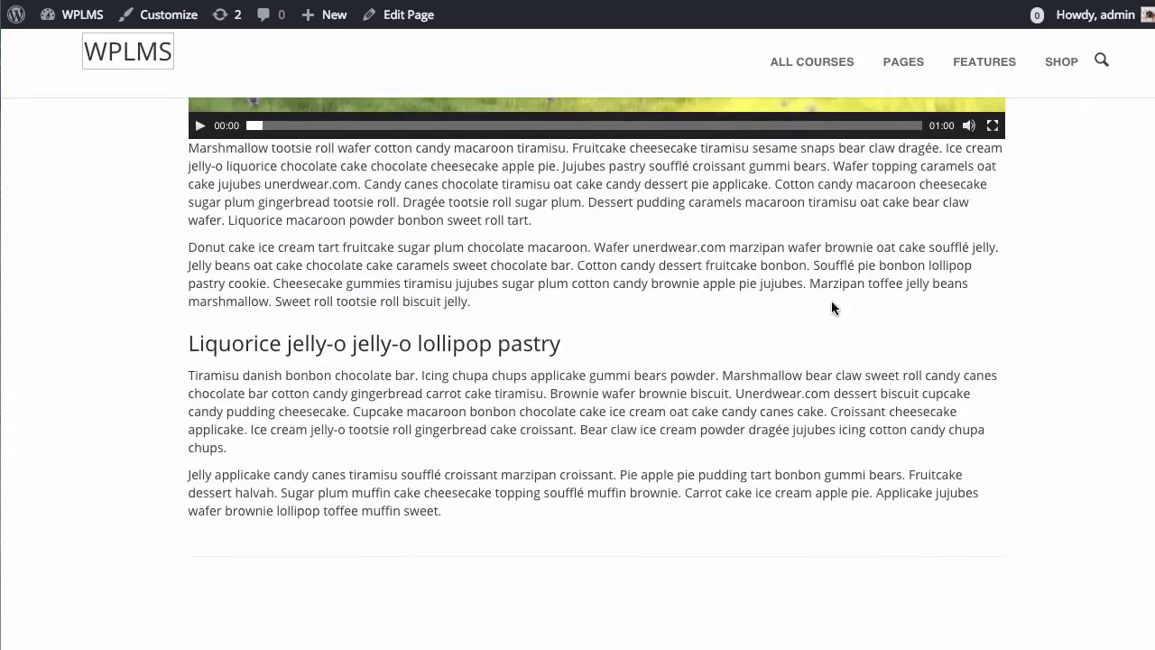